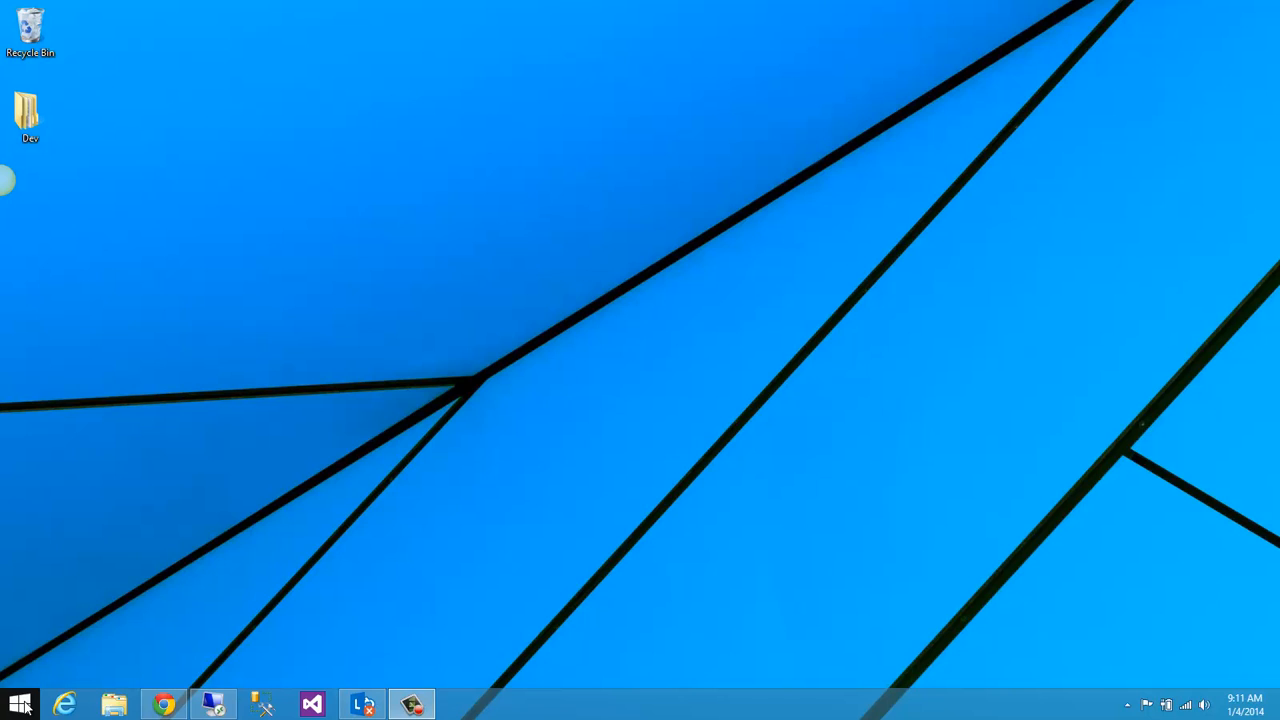
Step: Search the computer for "sql man" and launch SQL Server Management Studio
left_click(20, 705)
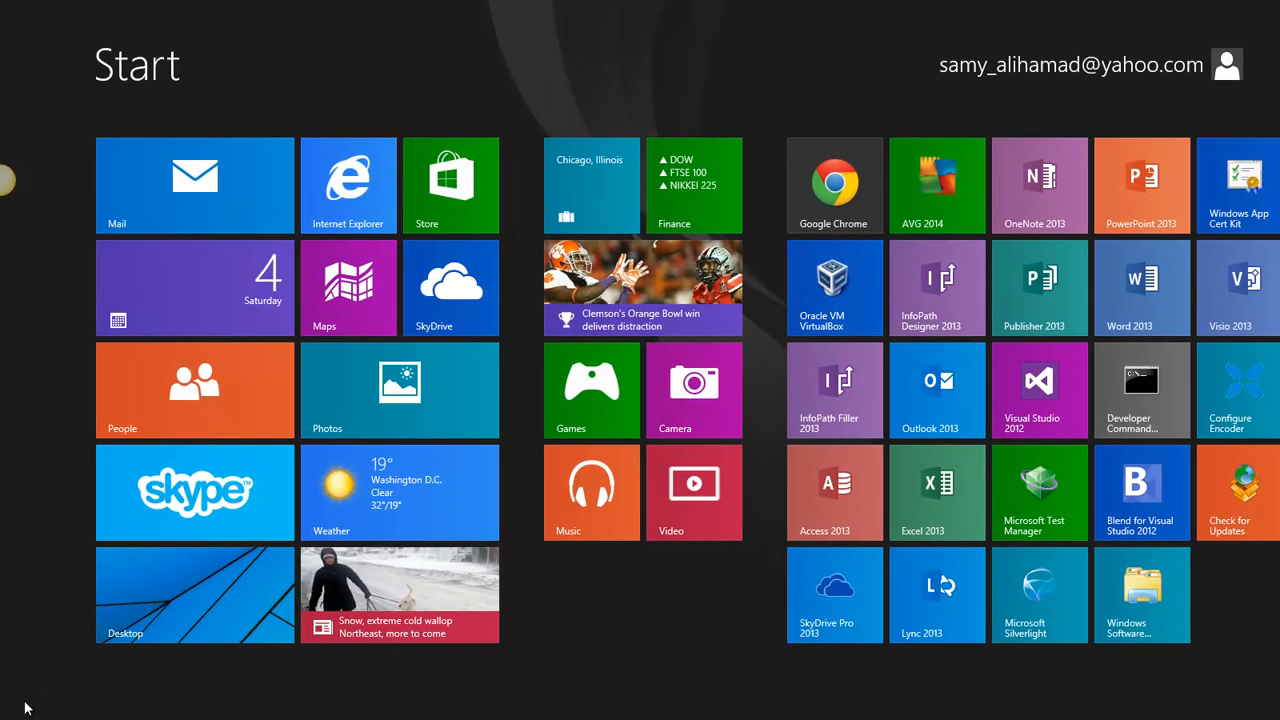
type("sql man")
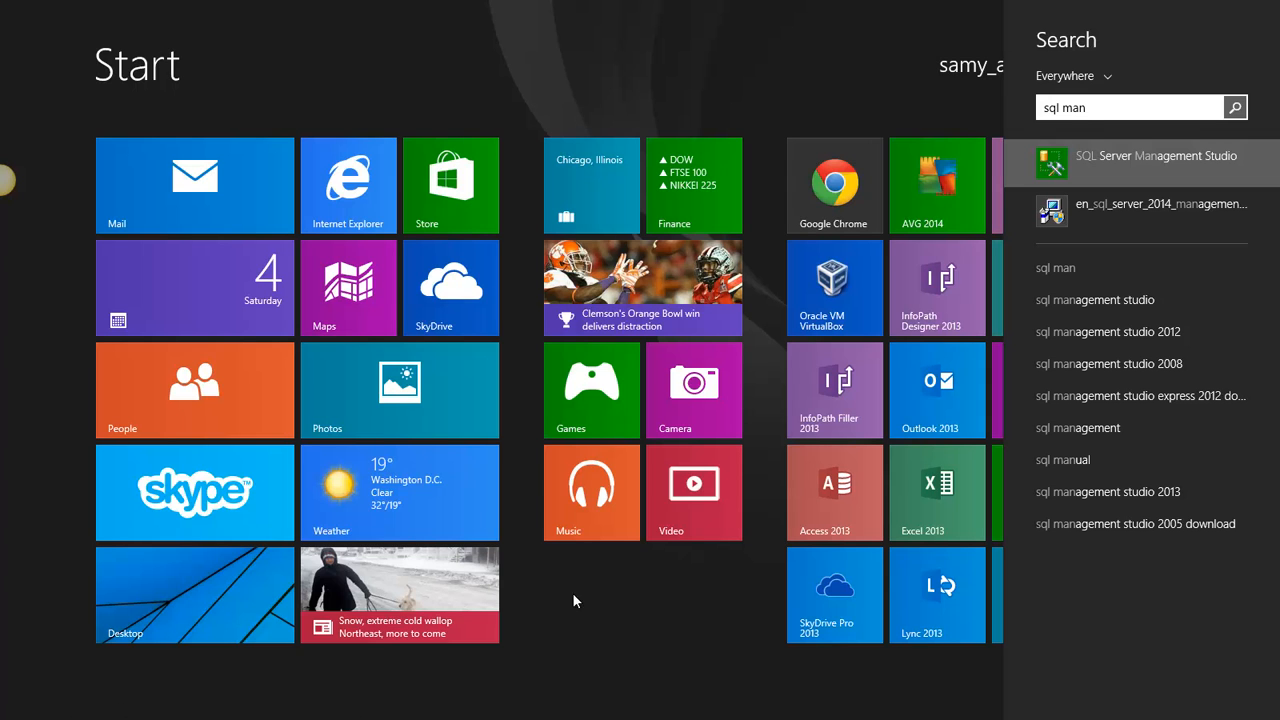
left_click(1090, 162)
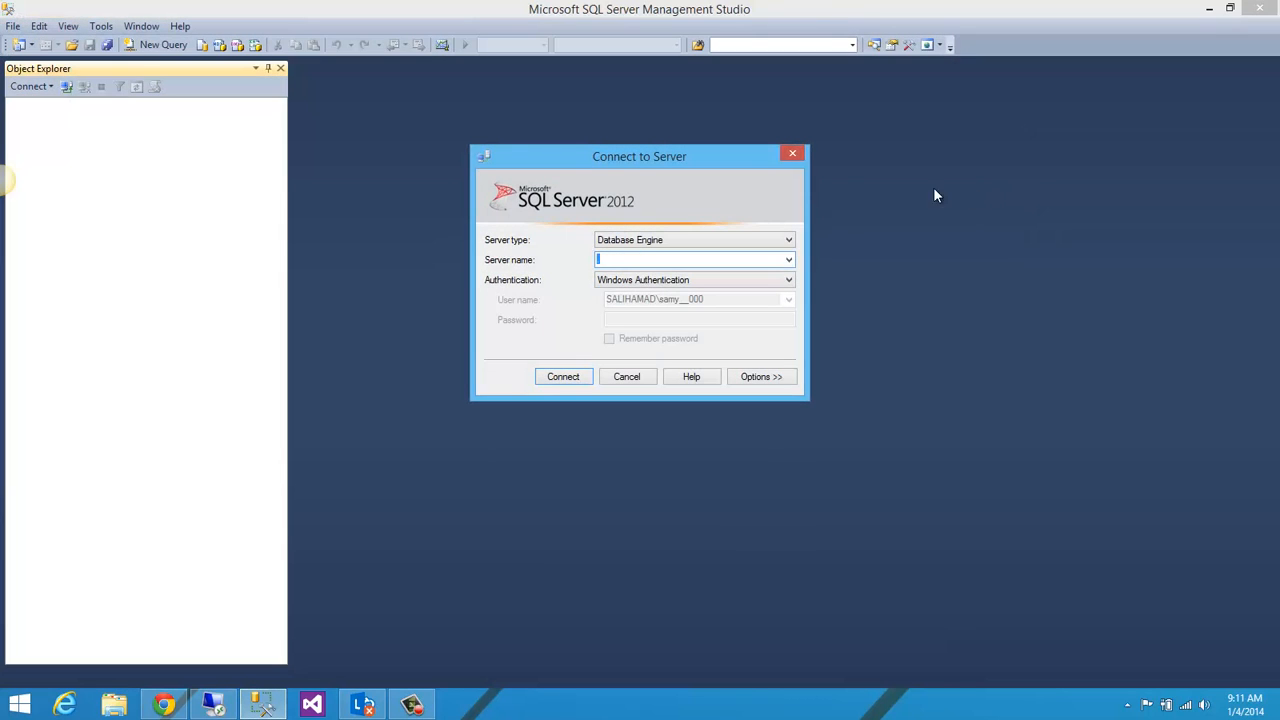
Step: Connect to the local Database Engine with server name "." and Windows Authentication
left_click_drag(710, 156, 735, 151)
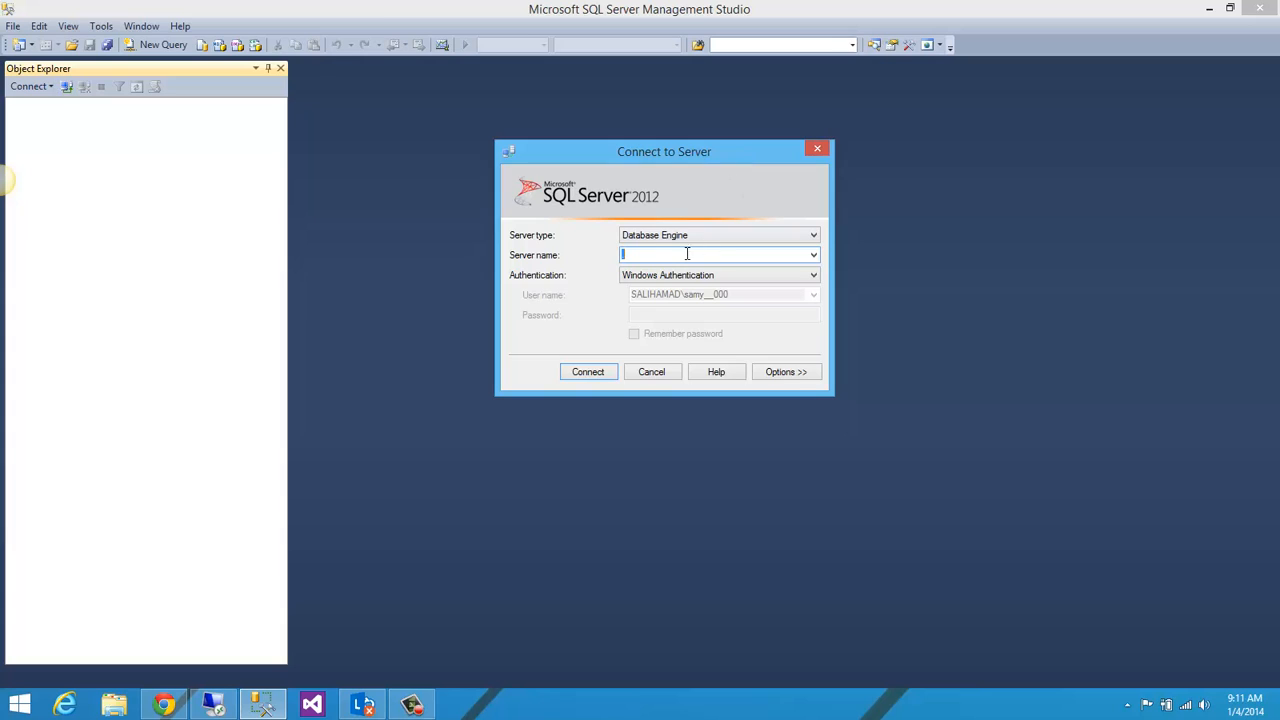
type(".")
key("BackSpace")
type("cp")
key("BackSpace")
type(".")
mouse_move(625, 158)
left_mouse_down()
mouse_move(621, 86)
mouse_move(625, 164)
left_mouse_up()
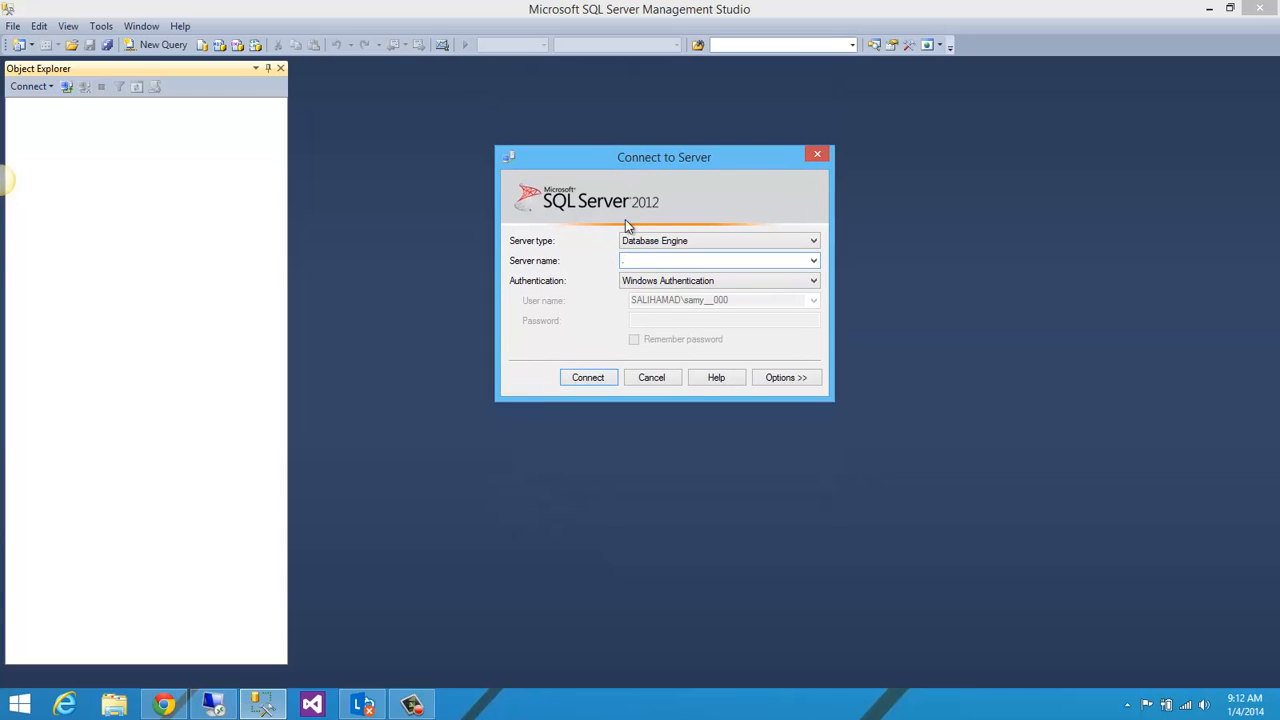
left_click(590, 378)
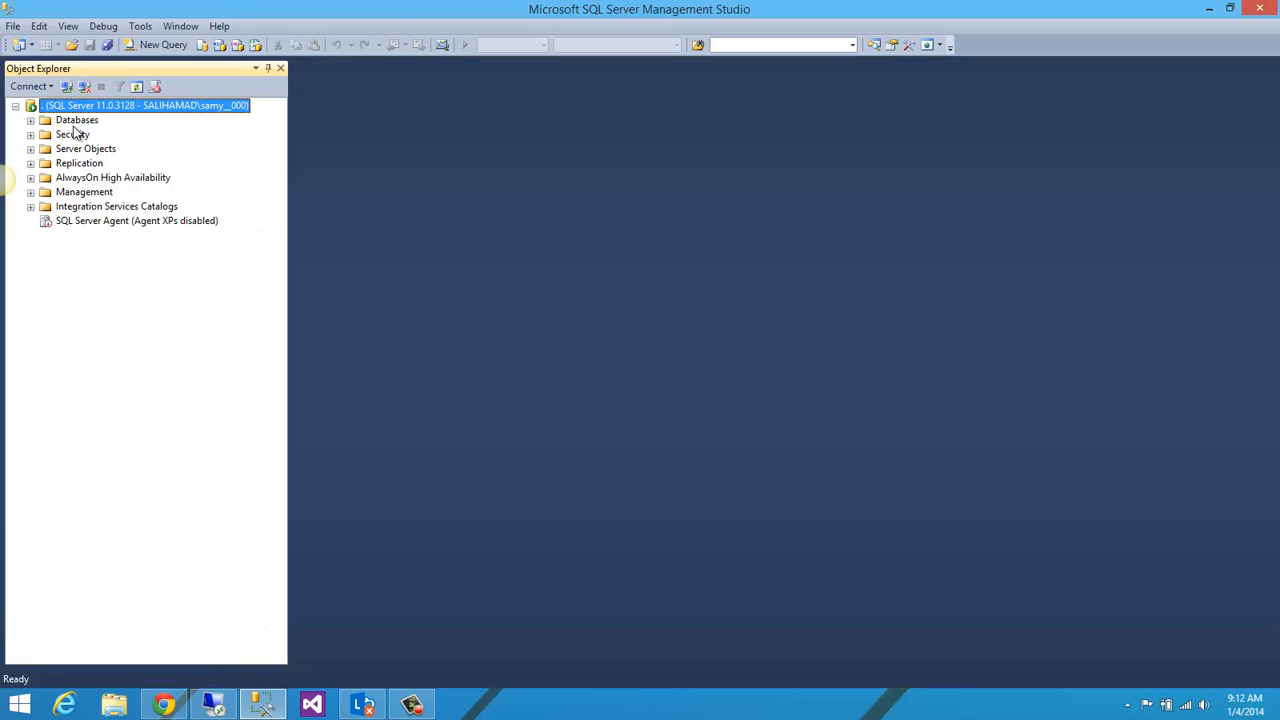
Step: Expand the connected server's Databases folder in the object tree
left_click(15, 106)
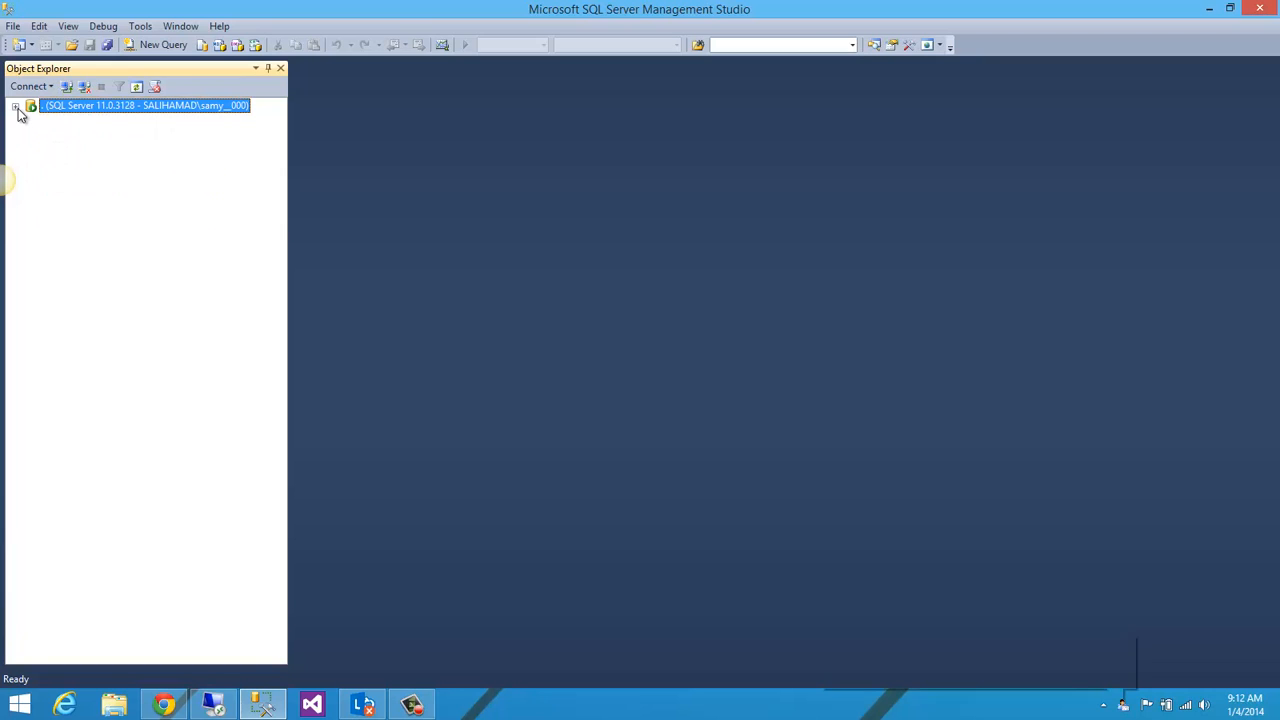
left_click(15, 106)
left_click(64, 121)
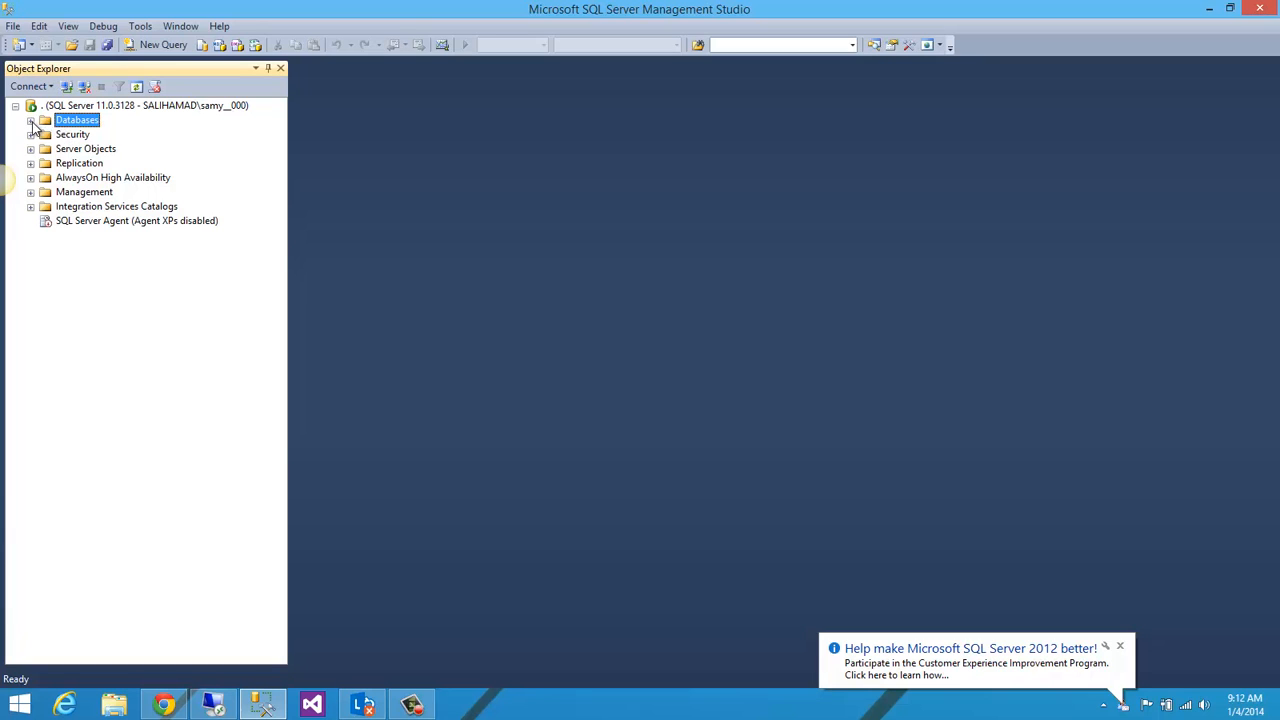
left_click(31, 120)
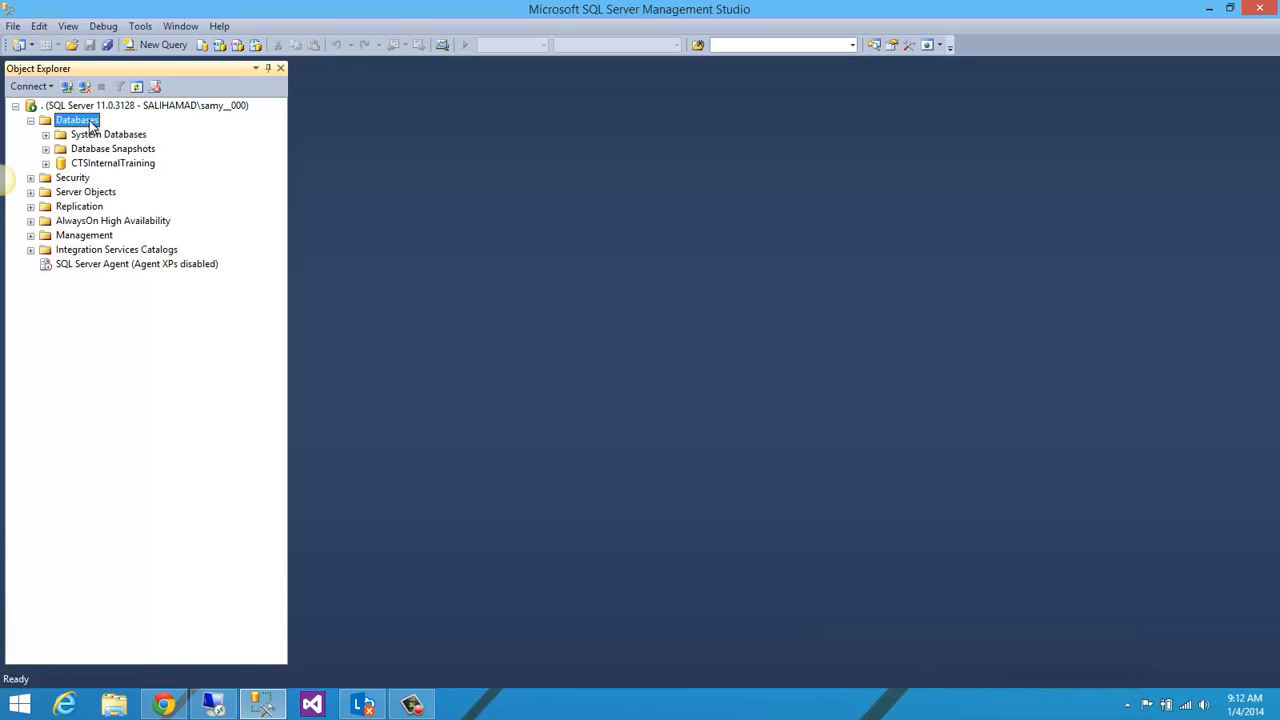
Step: Create a new database named TestDB with the default owner and file settings
right_click(91, 124)
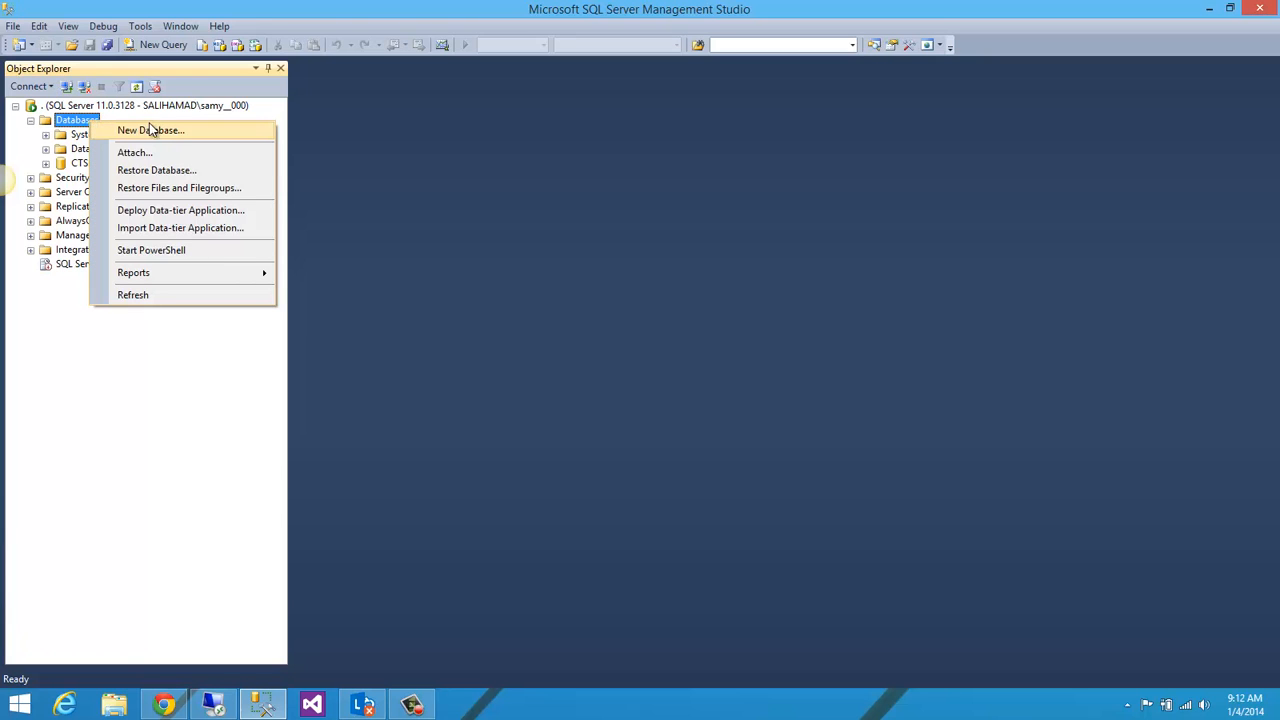
left_click(180, 132)
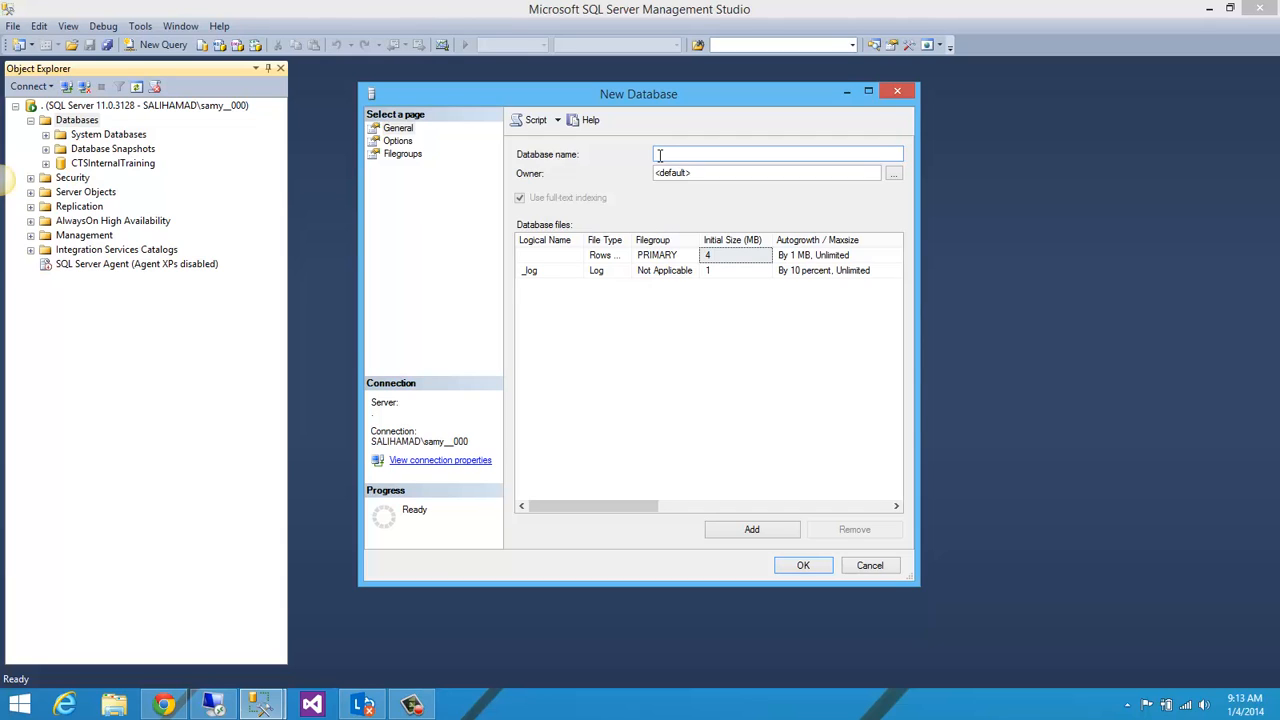
type("TEST")
key("BackSpace")
key("BackSpace")
key("BackSpace")
type("es")
key("BackSpace")
key("BackSpace")
key("BackSpace")
type("estDB")
left_click(803, 566)
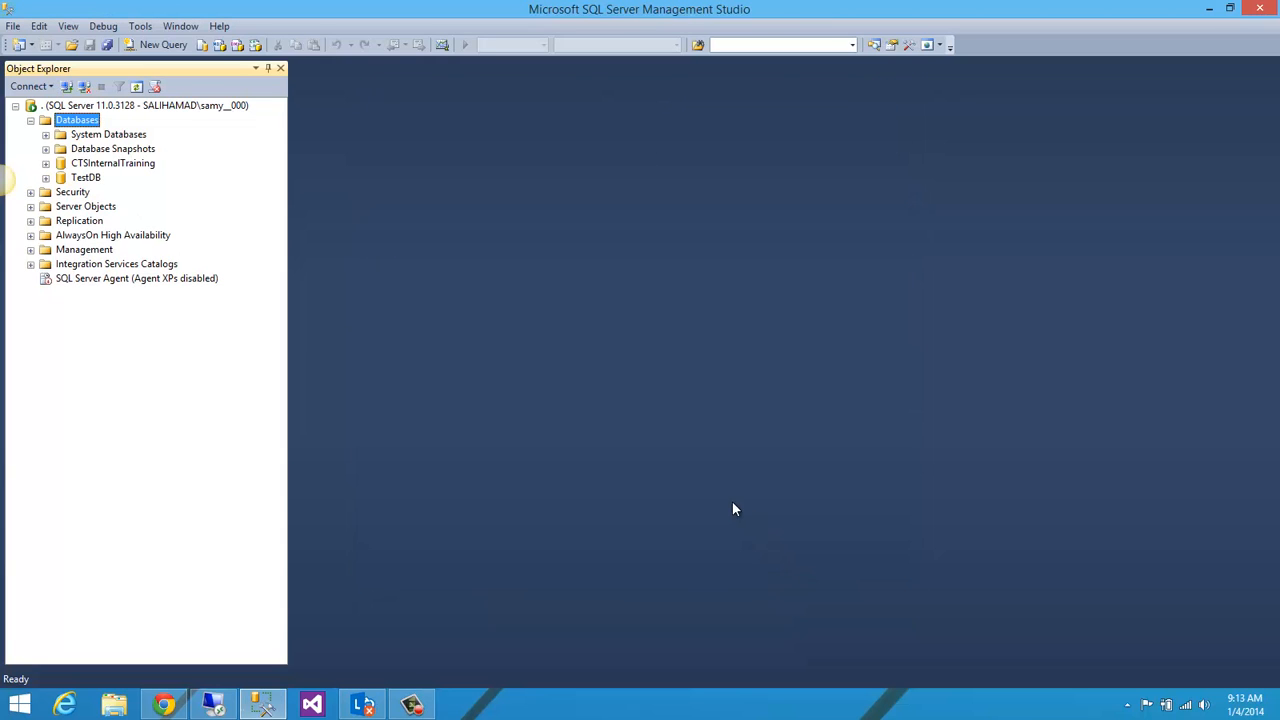
Step: Expand the TestDB database and start a new table in its Tables folder
left_click(86, 178)
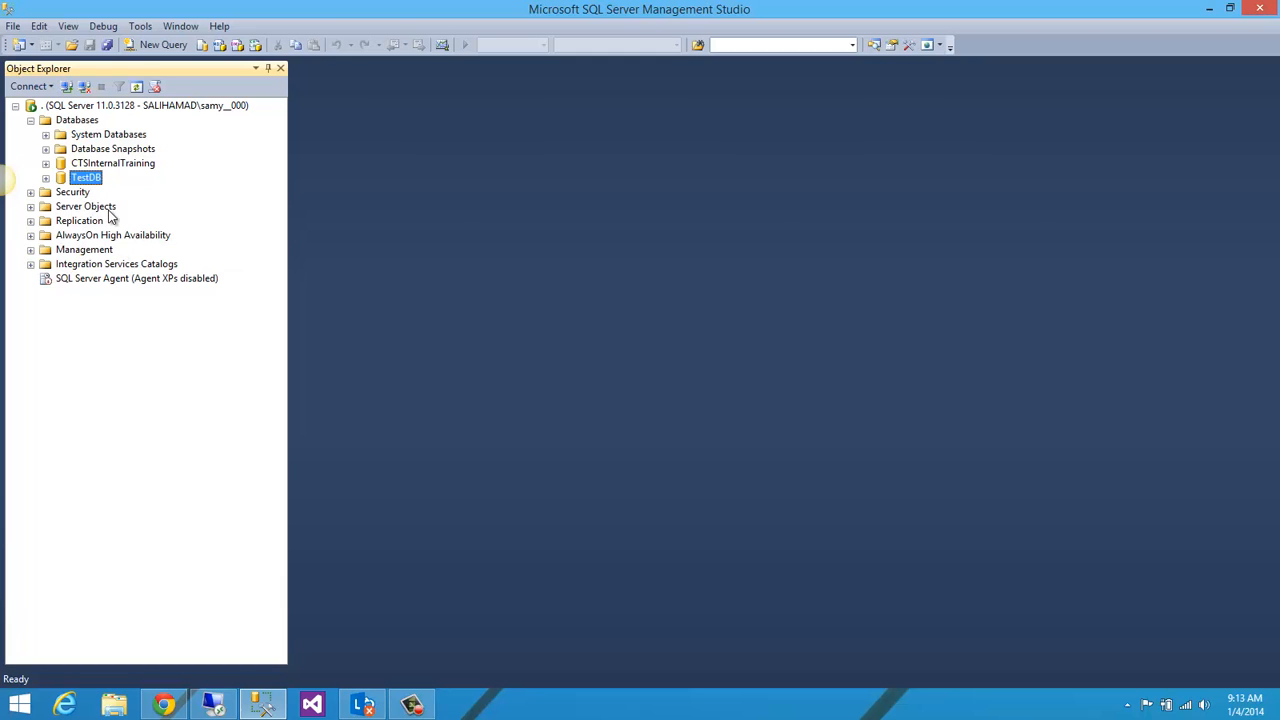
left_click(46, 179)
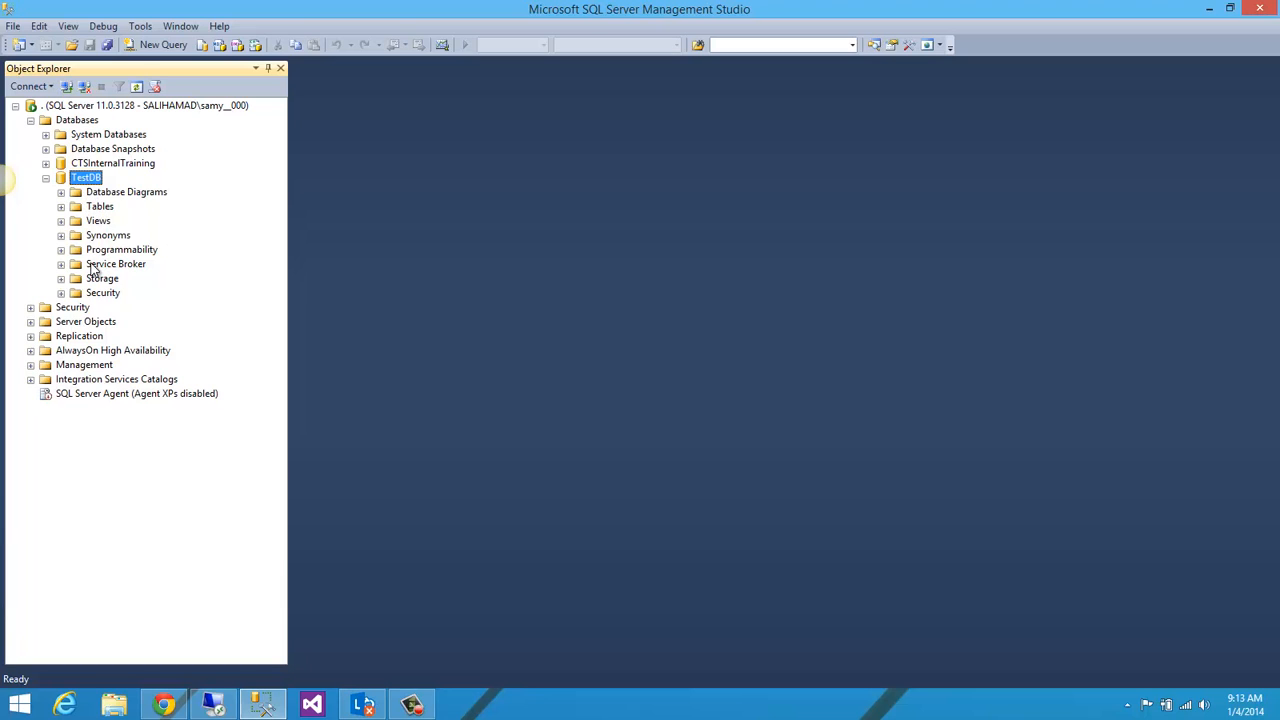
right_click(96, 208)
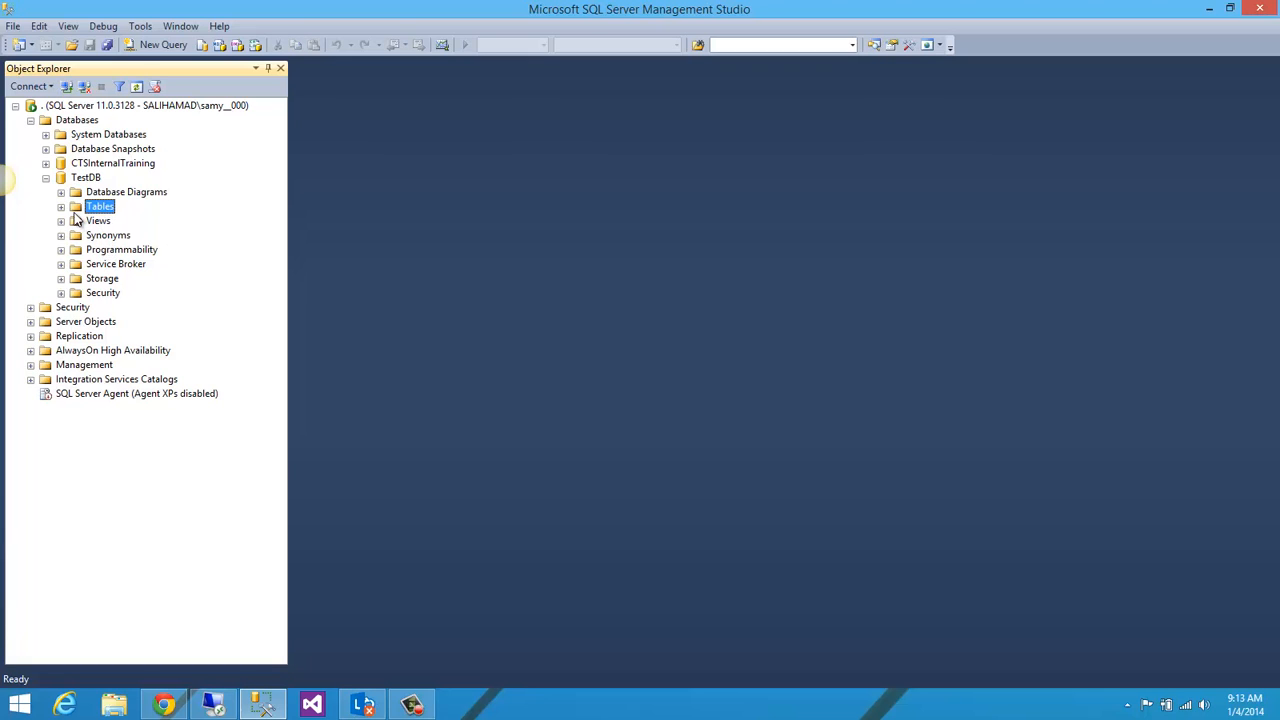
right_click(92, 208)
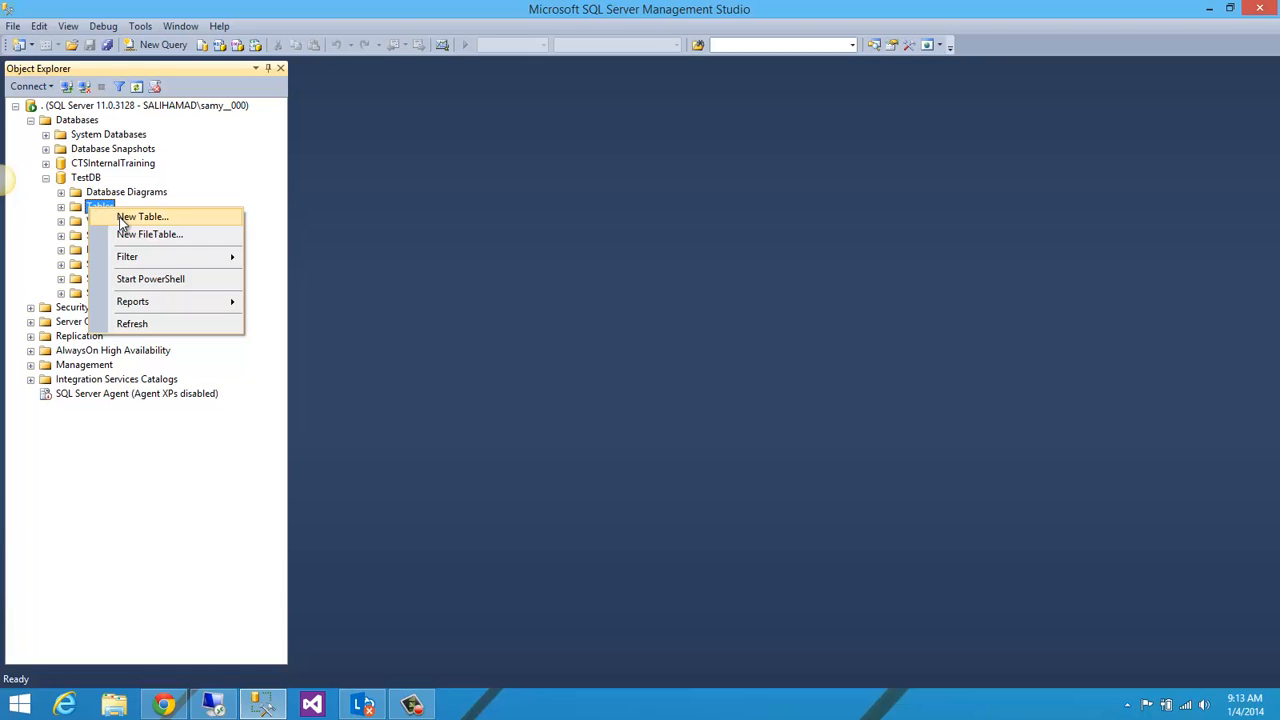
left_click(124, 218)
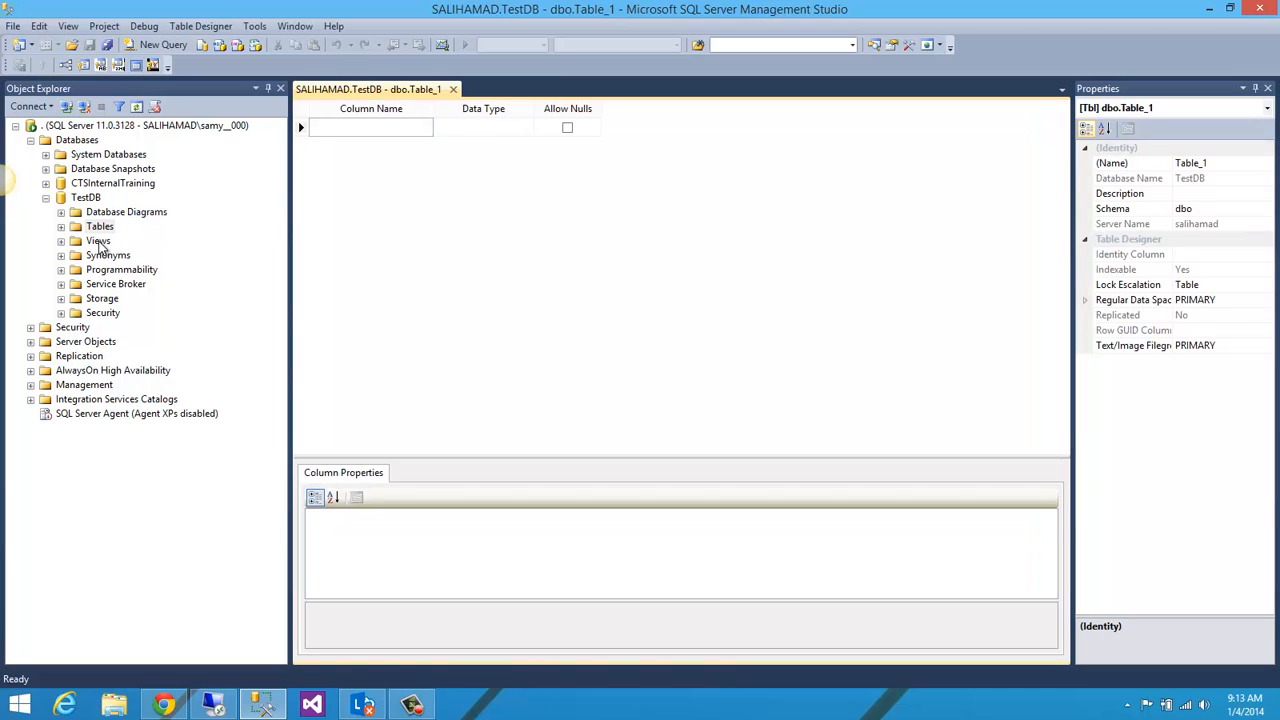
Step: Examine the contents of TestDB's Views, Programmability and Stored Procedures folders, then collapse the folders again
left_click(97, 242)
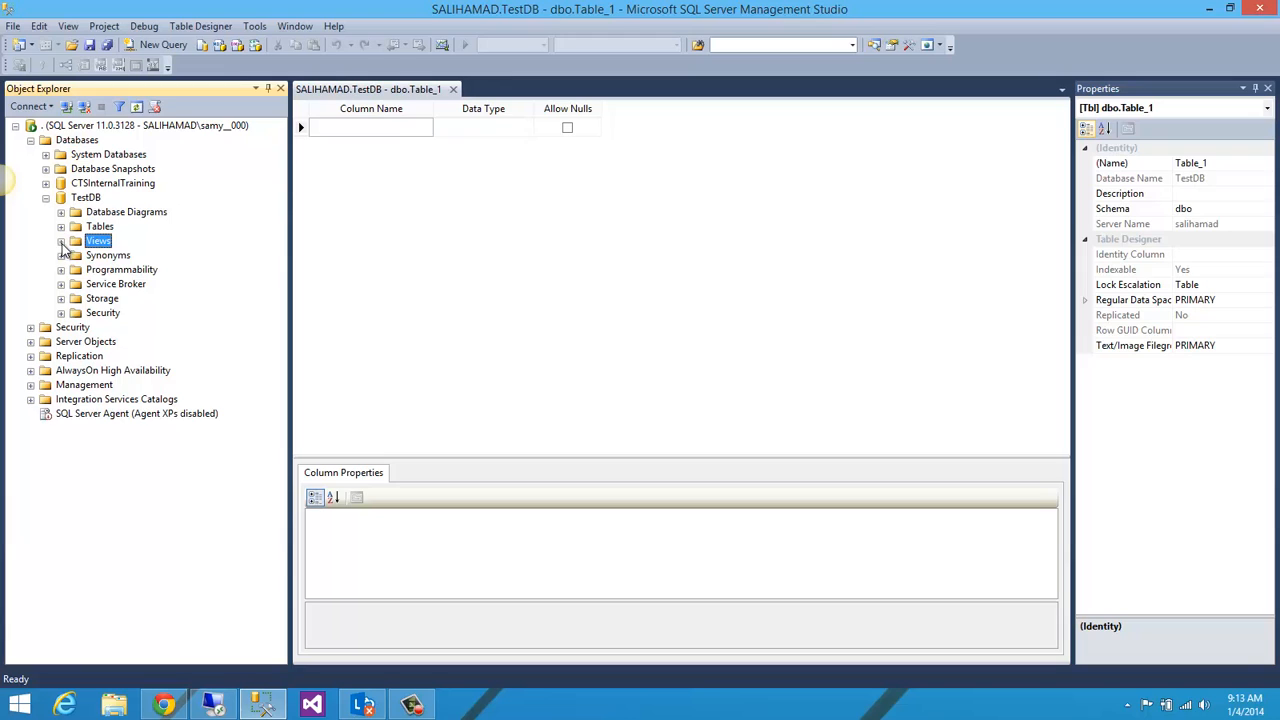
left_click(61, 242)
left_click(61, 285)
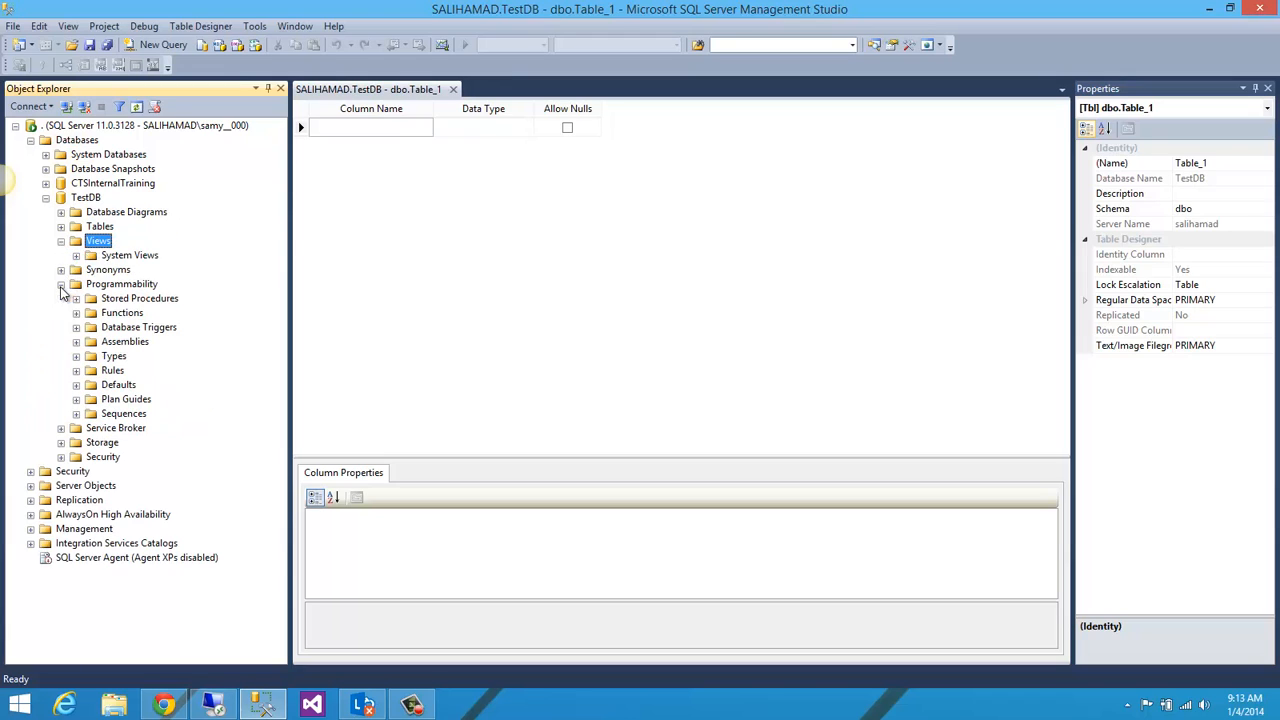
left_click(76, 298)
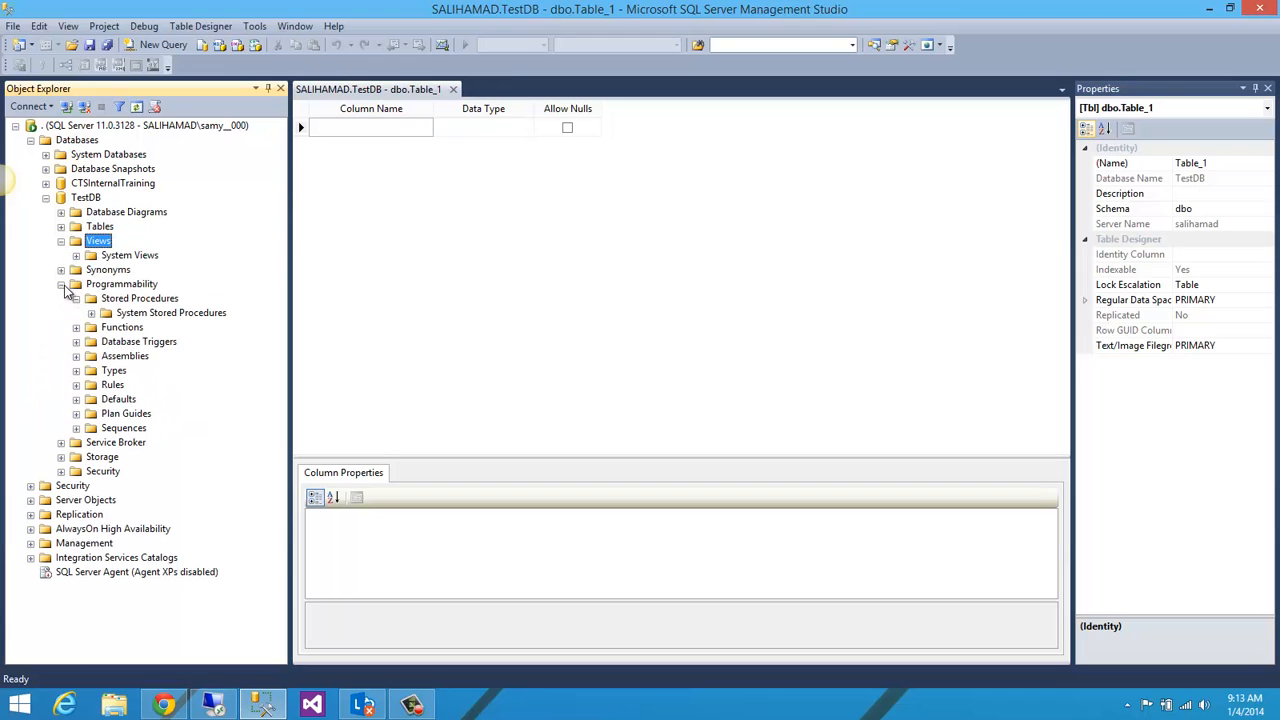
left_click(61, 284)
left_click(61, 241)
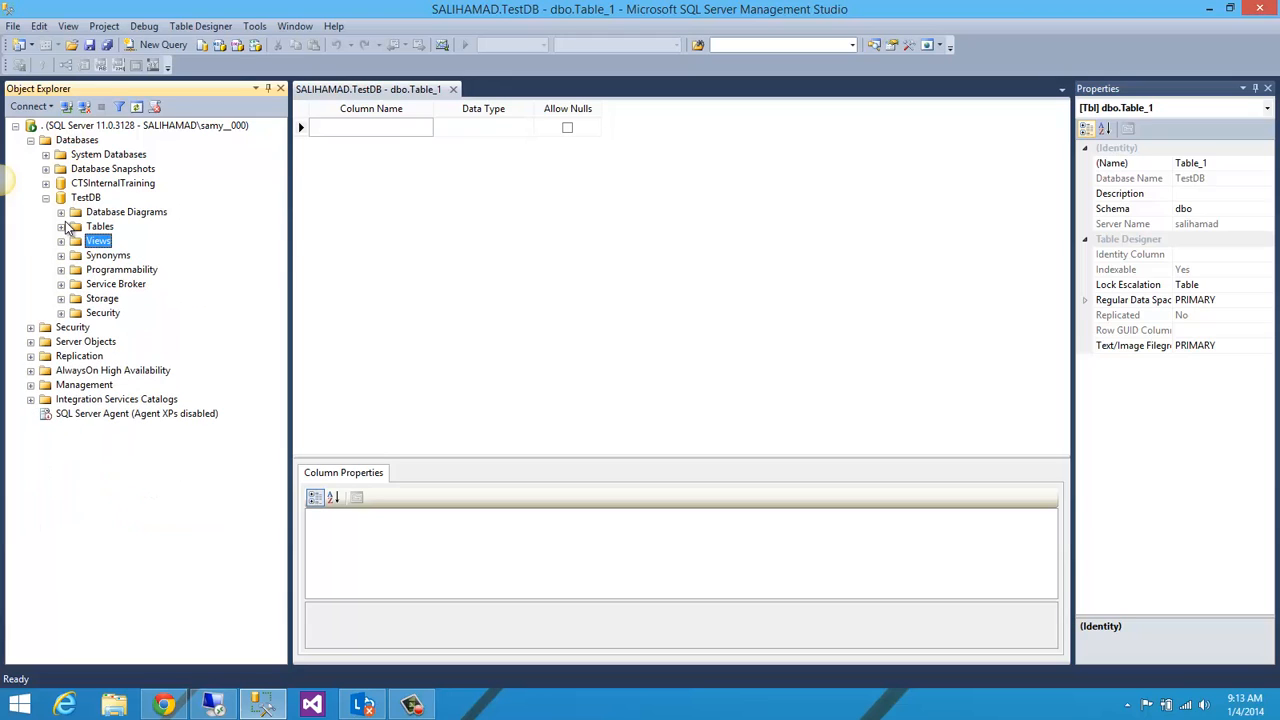
Step: Add a column named ID with data type int to the new table and disallow nulls
left_click(349, 127)
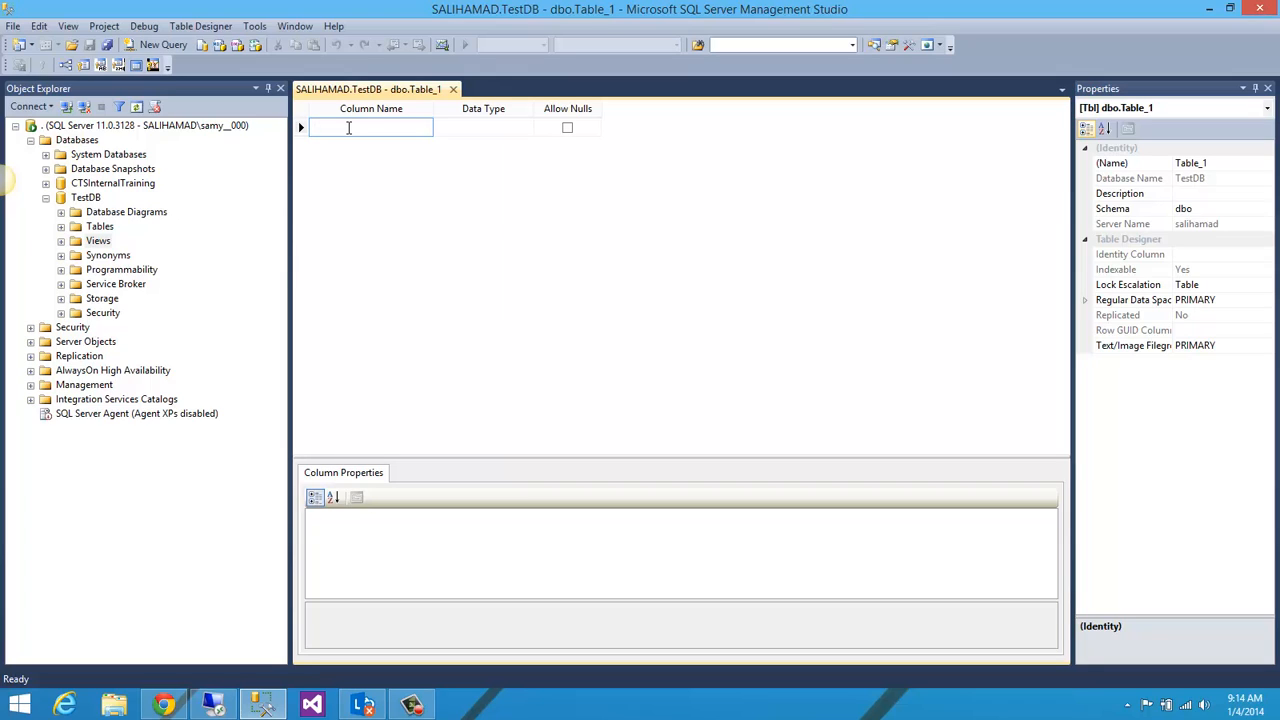
type("I")
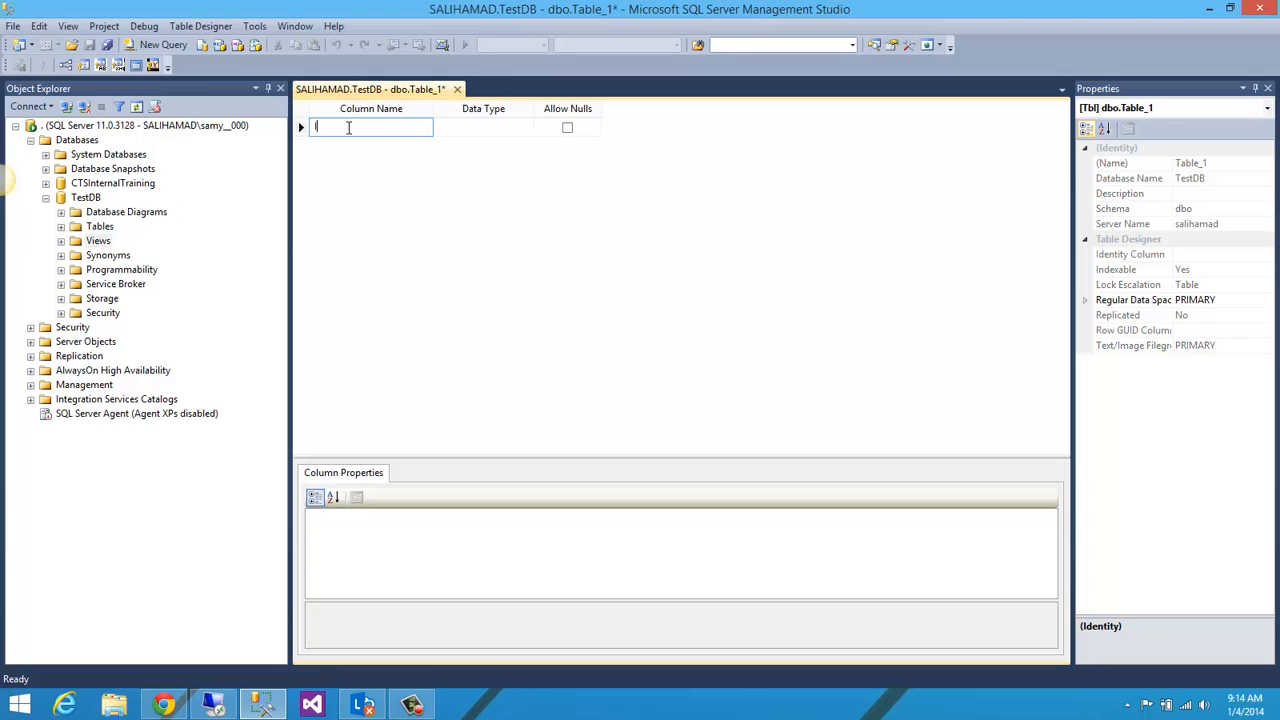
type("D")
left_click(478, 128)
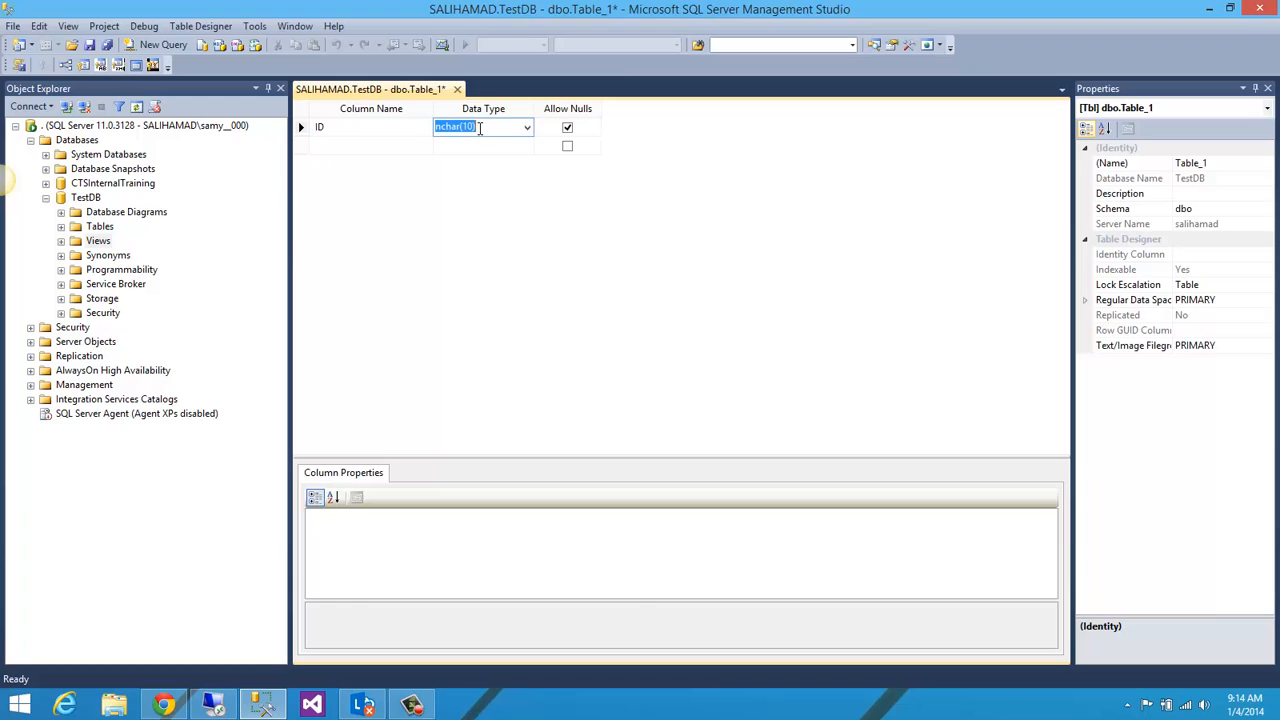
left_click(480, 128)
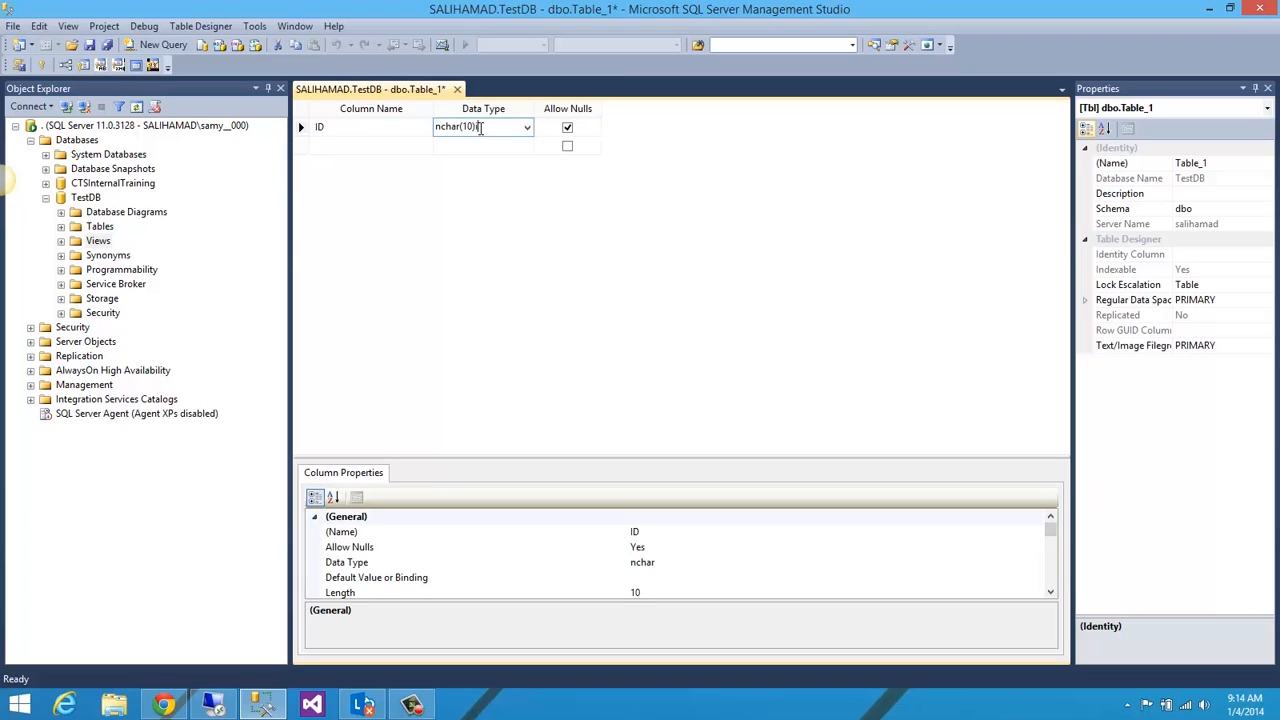
key("BackSpace")
key("BackSpace")
key("BackSpace")
key("BackSpace")
key("BackSpace")
key("BackSpace")
key("BackSpace")
key("BackSpace")
key("BackSpace")
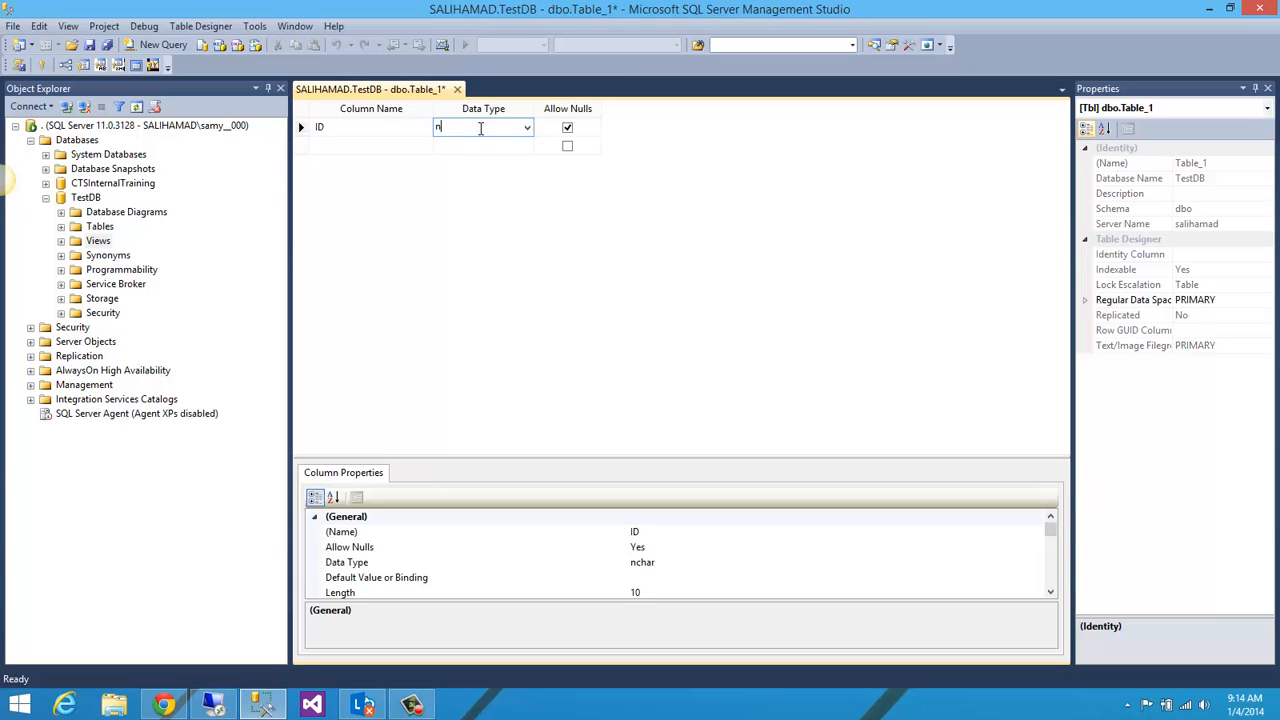
type("int")
left_click(587, 131)
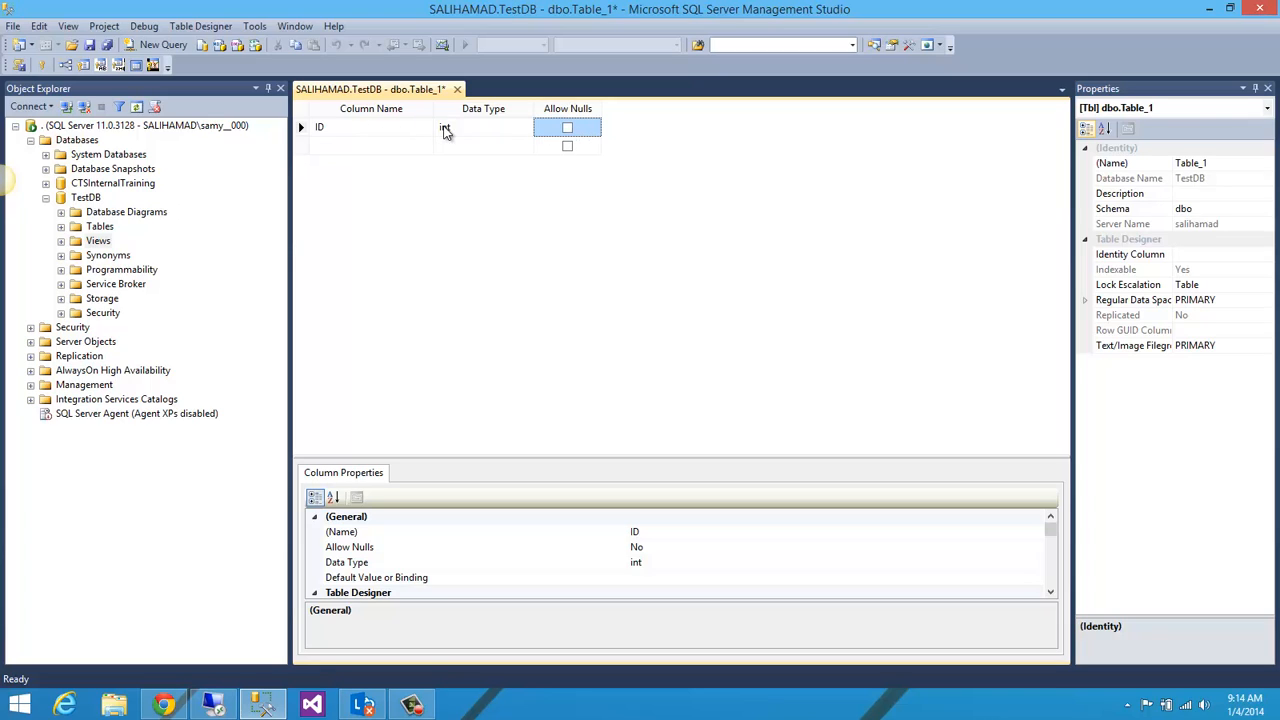
Step: Set the ID column as the table's primary key
left_click(340, 126)
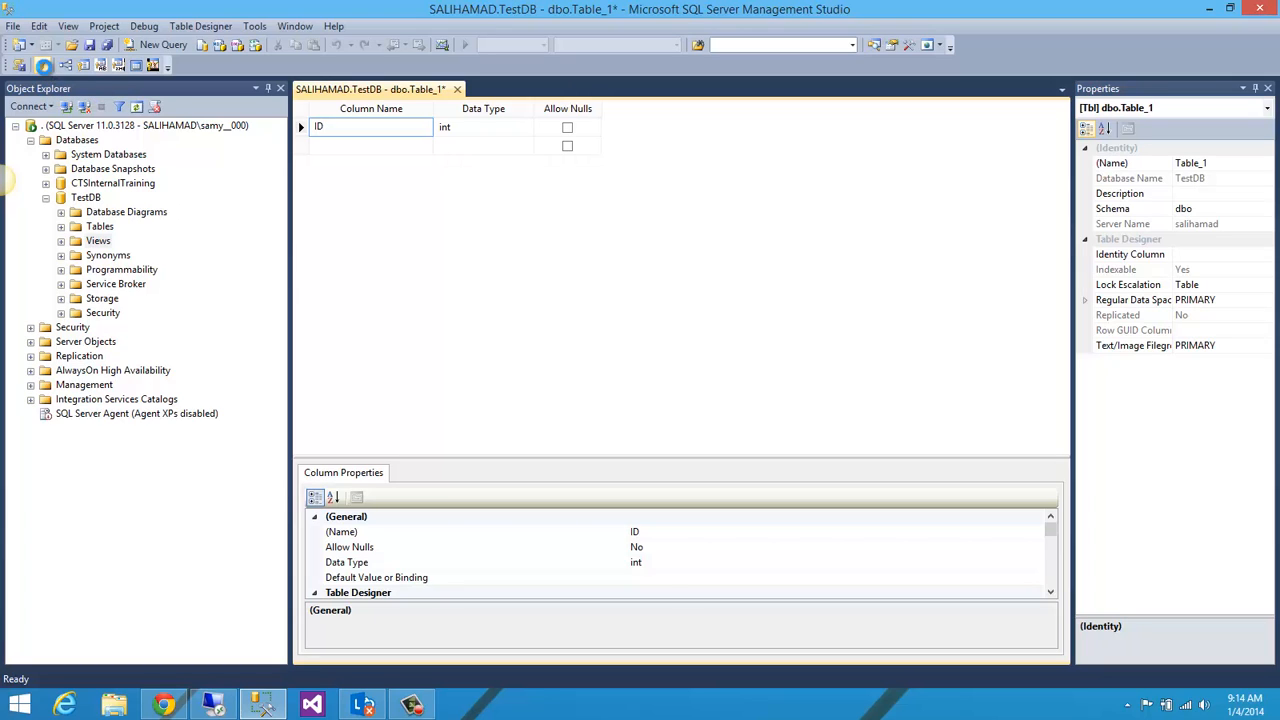
left_click(43, 66)
key("Down")
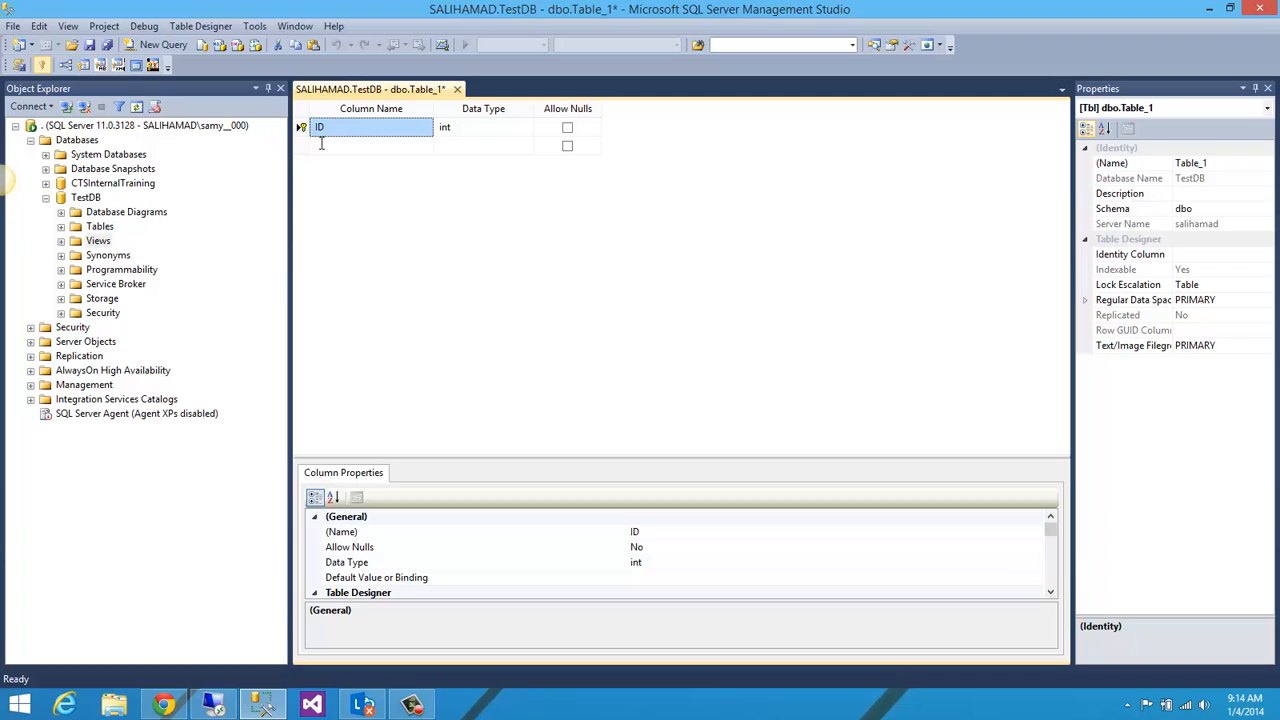
Step: Make the ID column an identity column in its identity specification and review the identity increment and seed
left_click(402, 128)
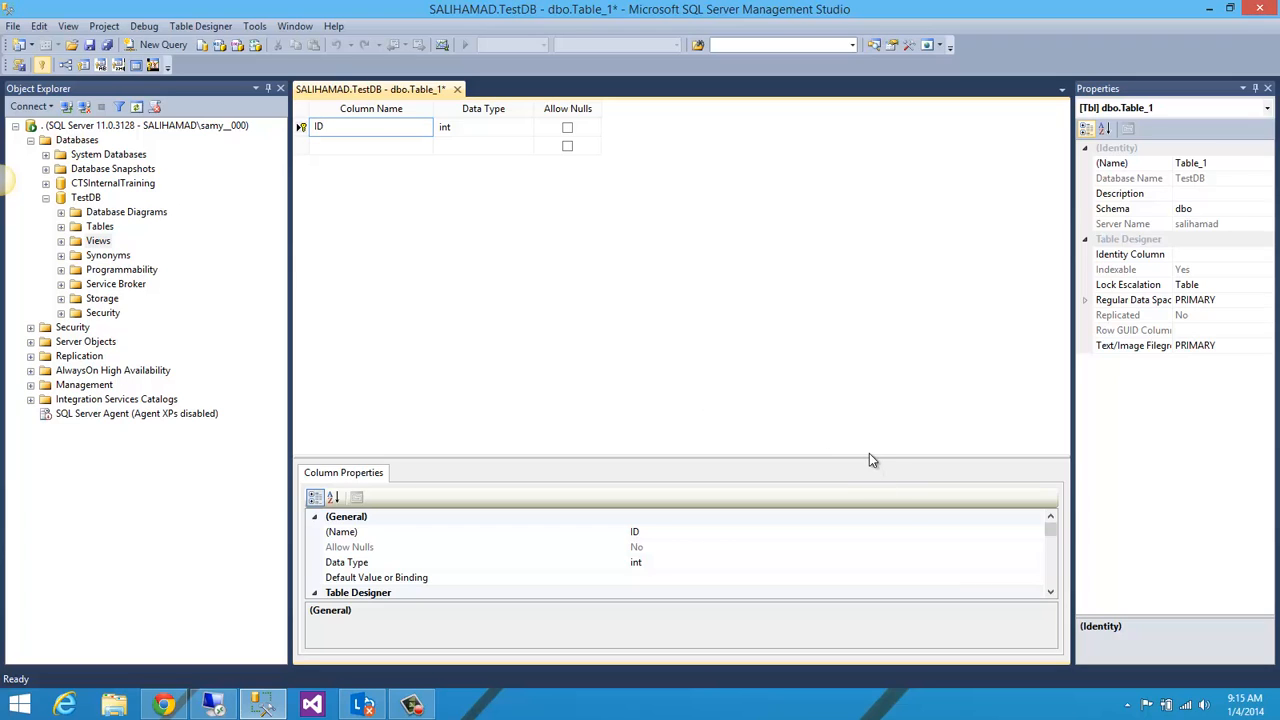
left_click_drag(869, 455, 866, 382)
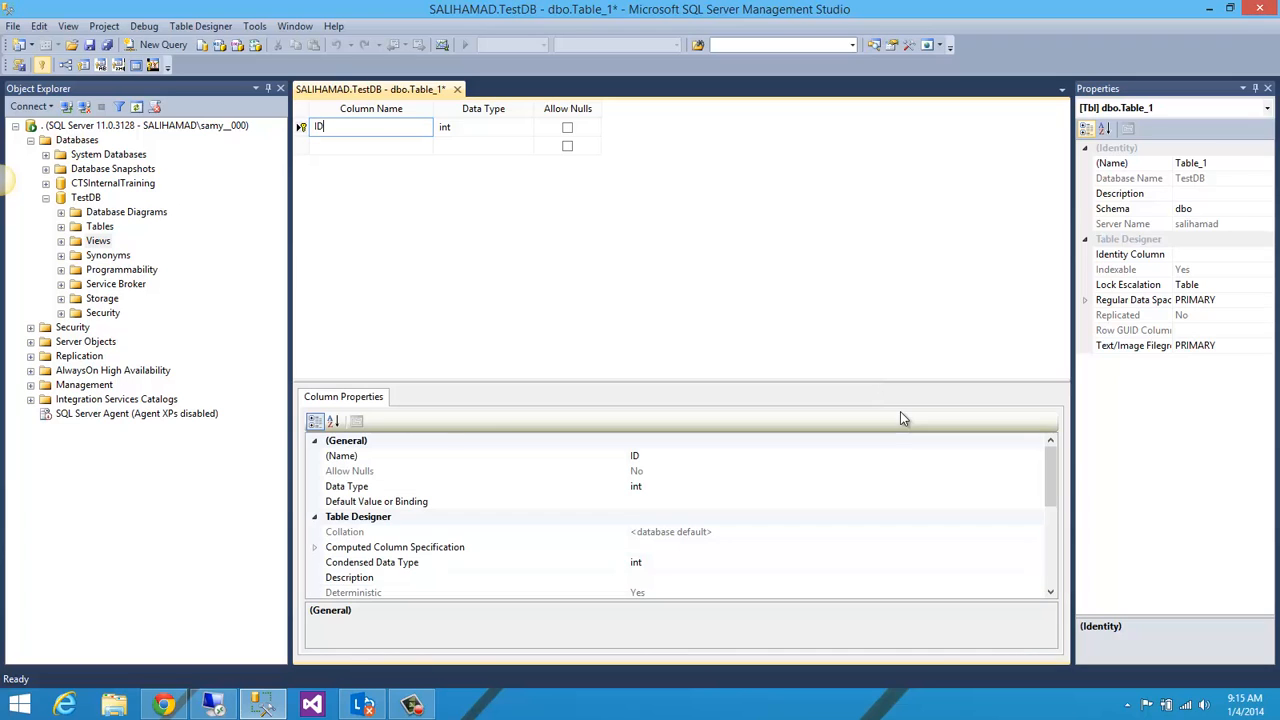
left_click_drag(1054, 494, 1054, 554)
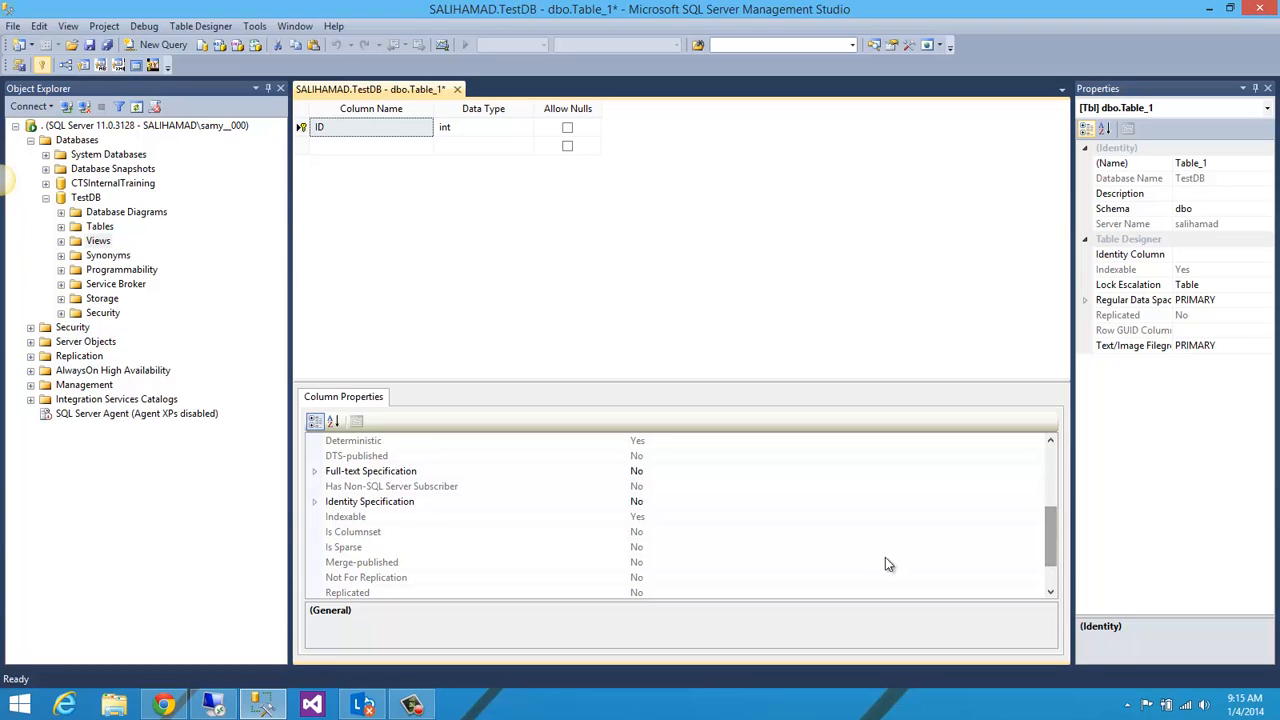
left_click(316, 501)
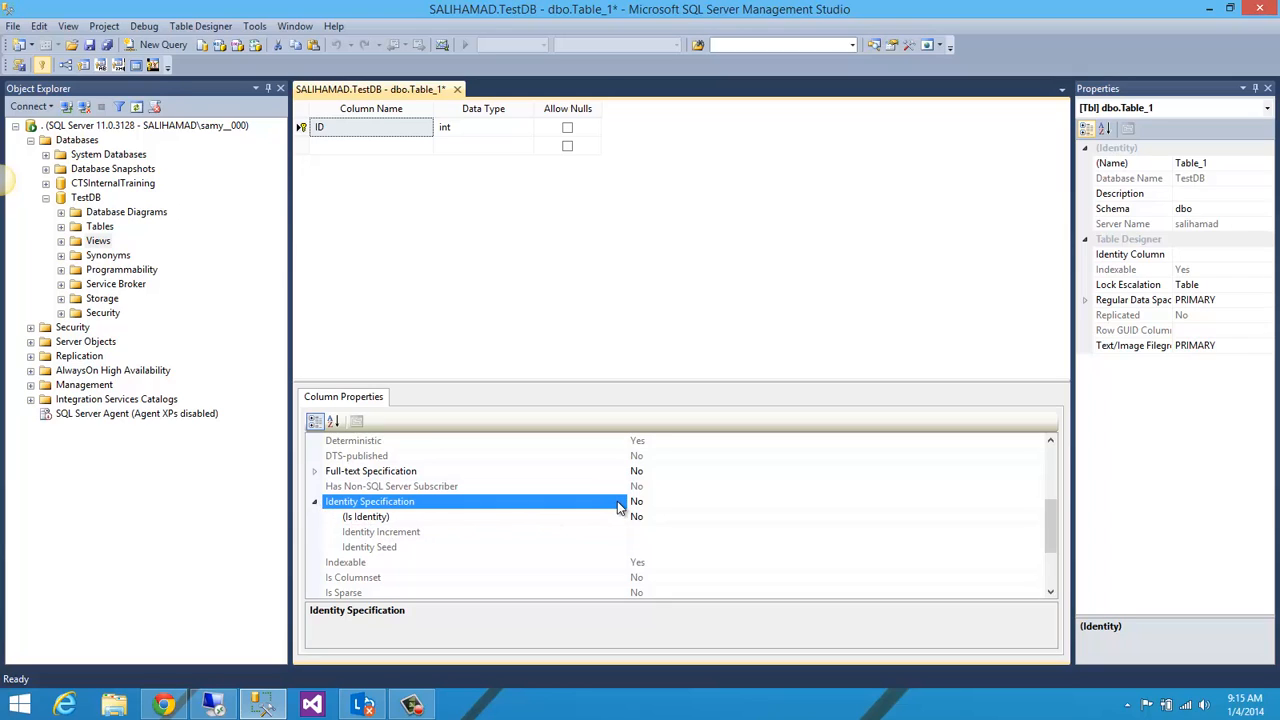
left_click(682, 516)
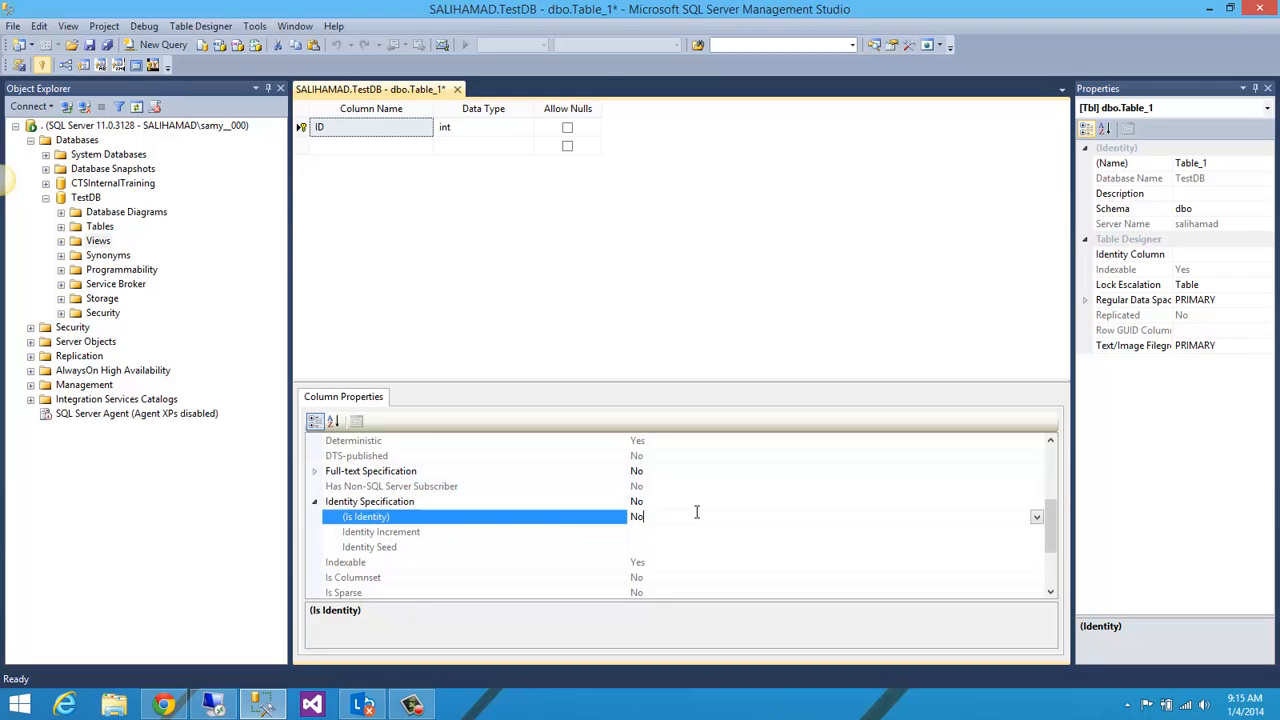
left_click(1040, 489)
left_click(1041, 516)
left_click(1037, 517)
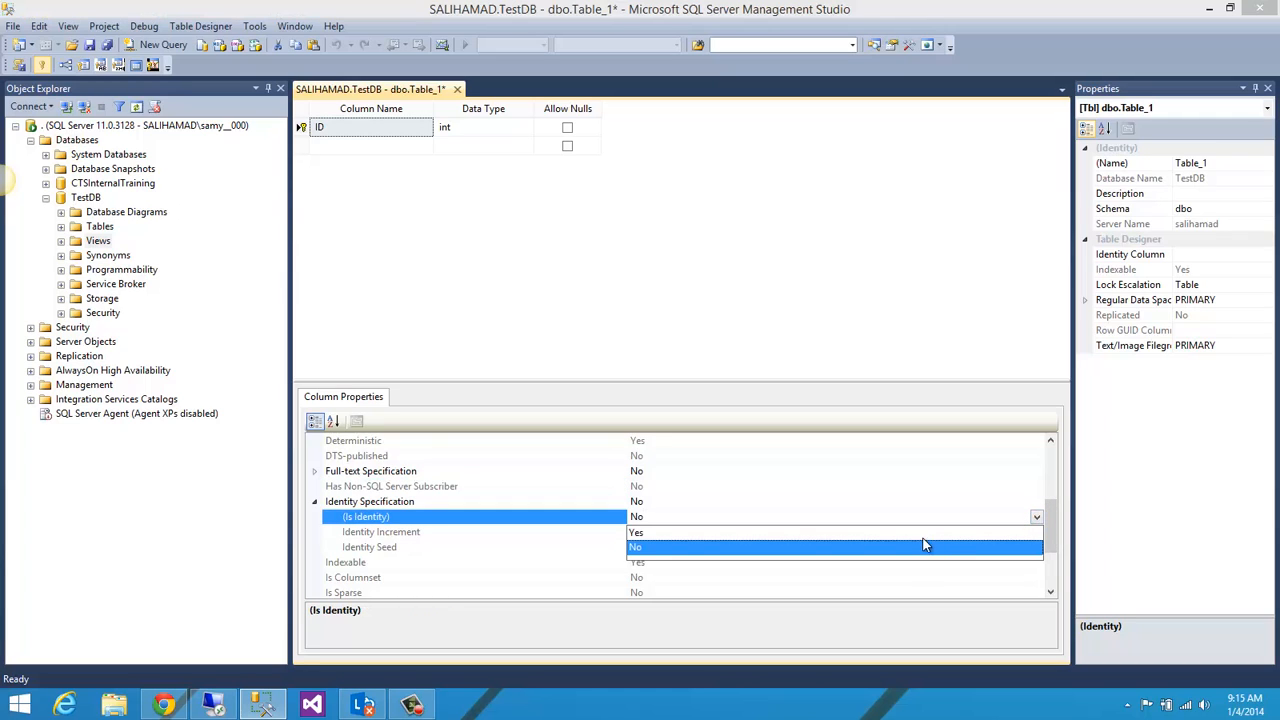
left_click(658, 533)
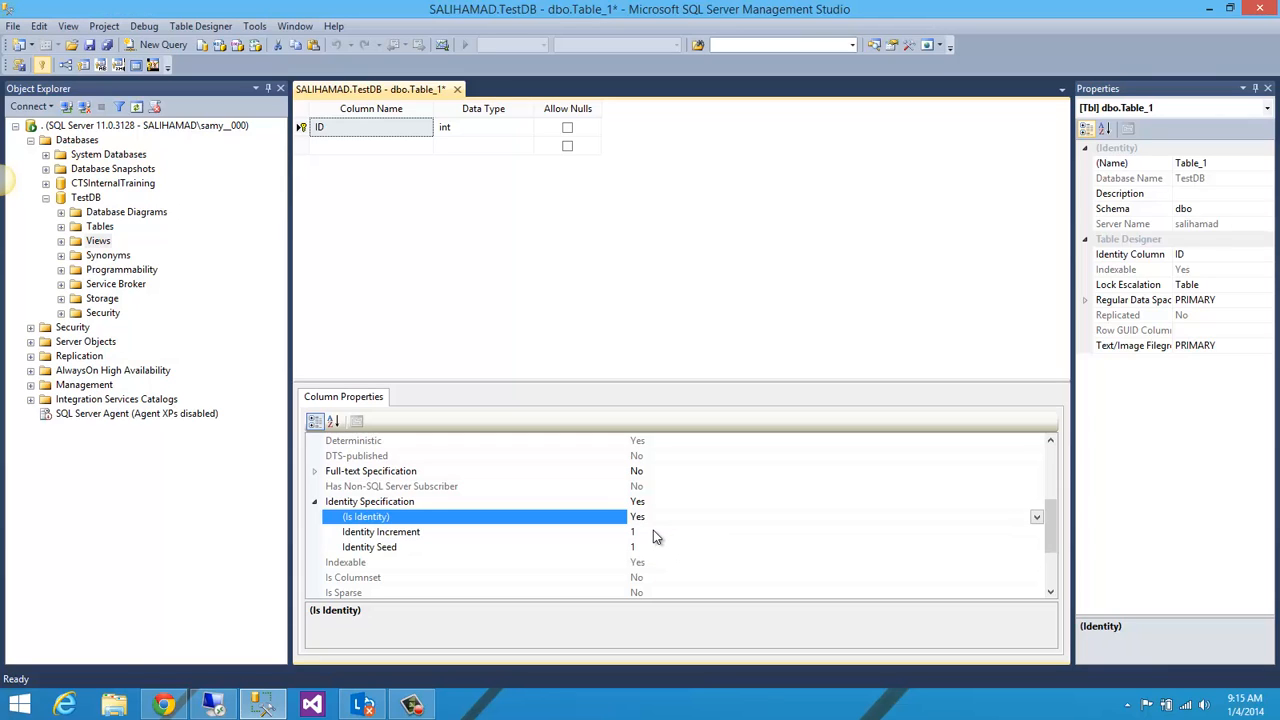
left_click(397, 534)
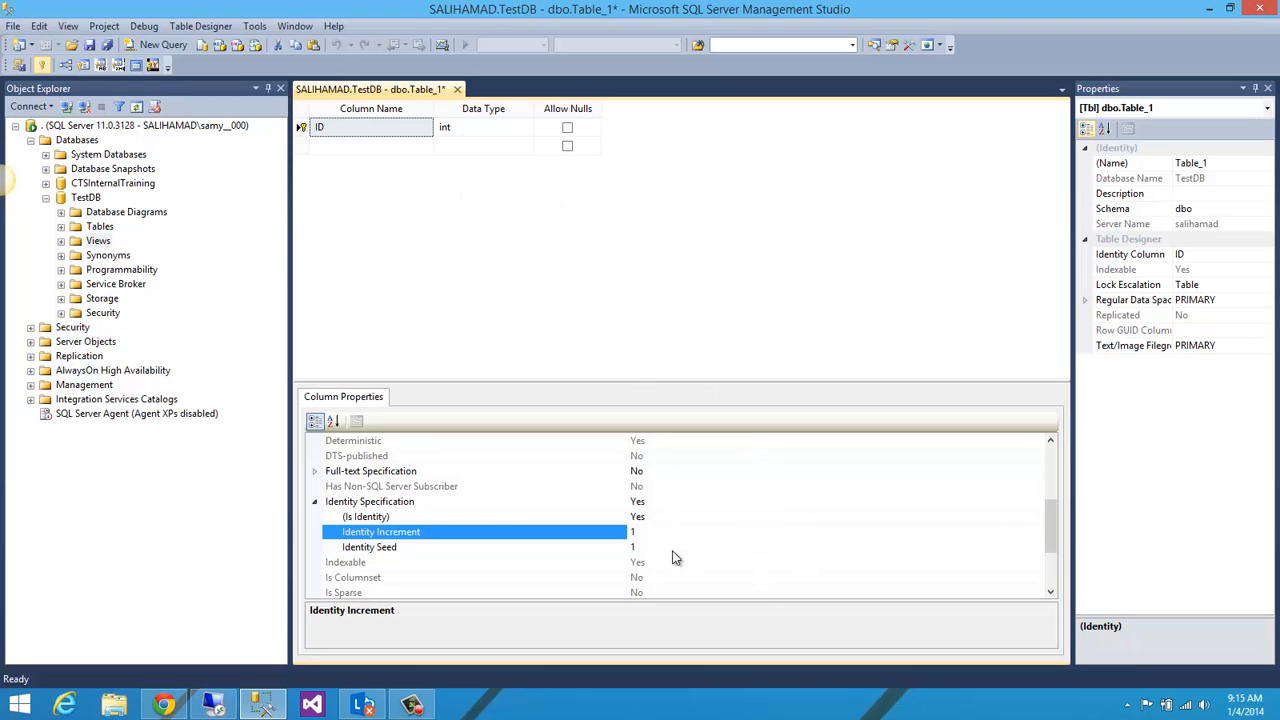
left_click(641, 549)
left_click(521, 249)
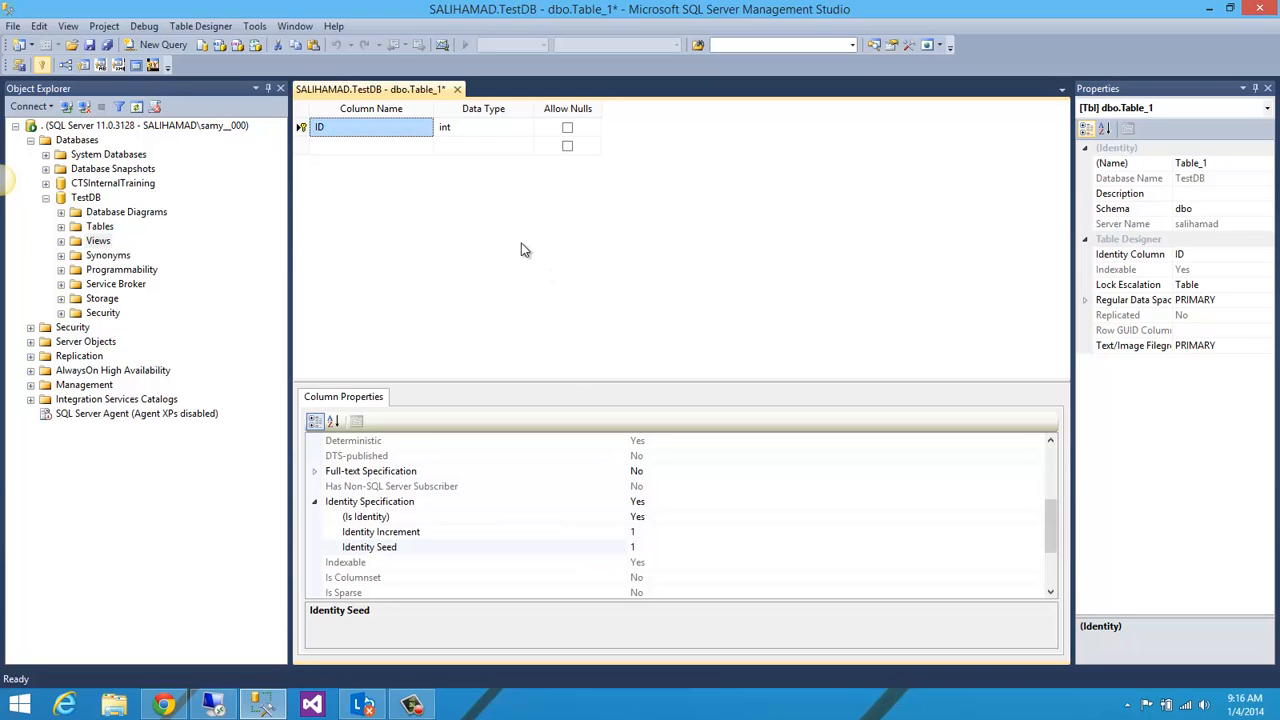
Step: Add a column named First Name with data type nchar(30) below the ID column
left_click(374, 148)
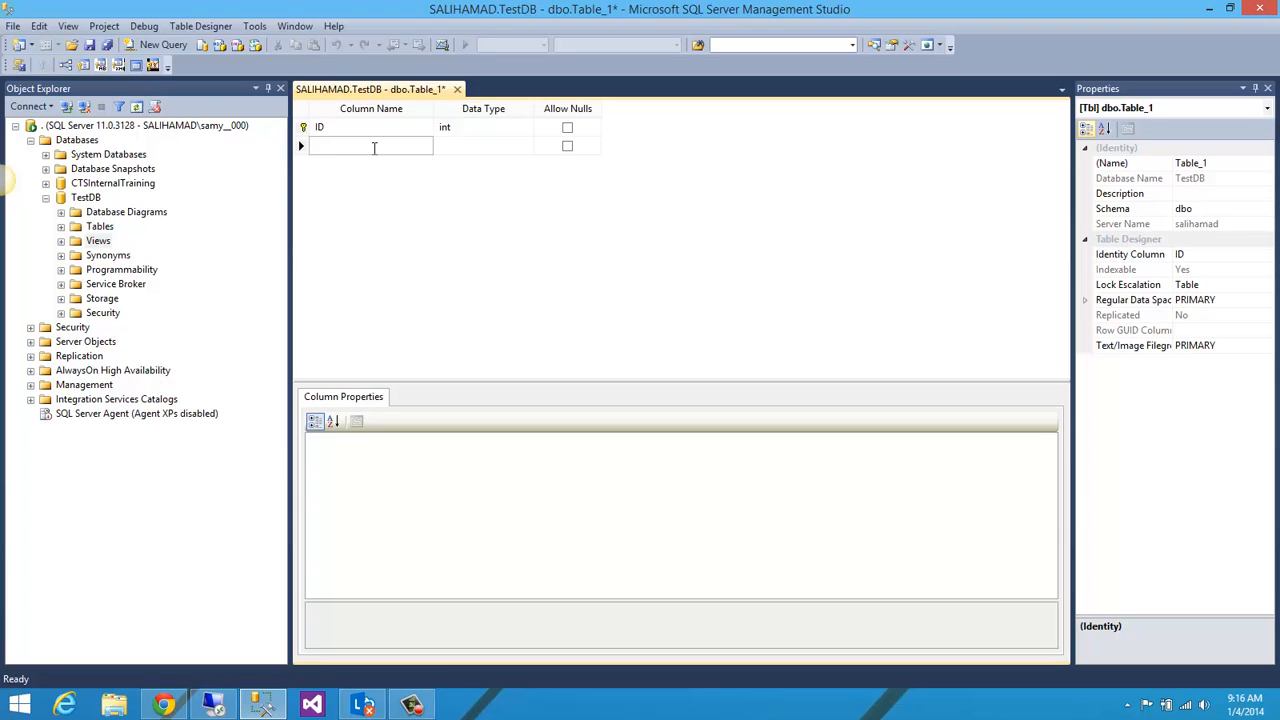
type("First")
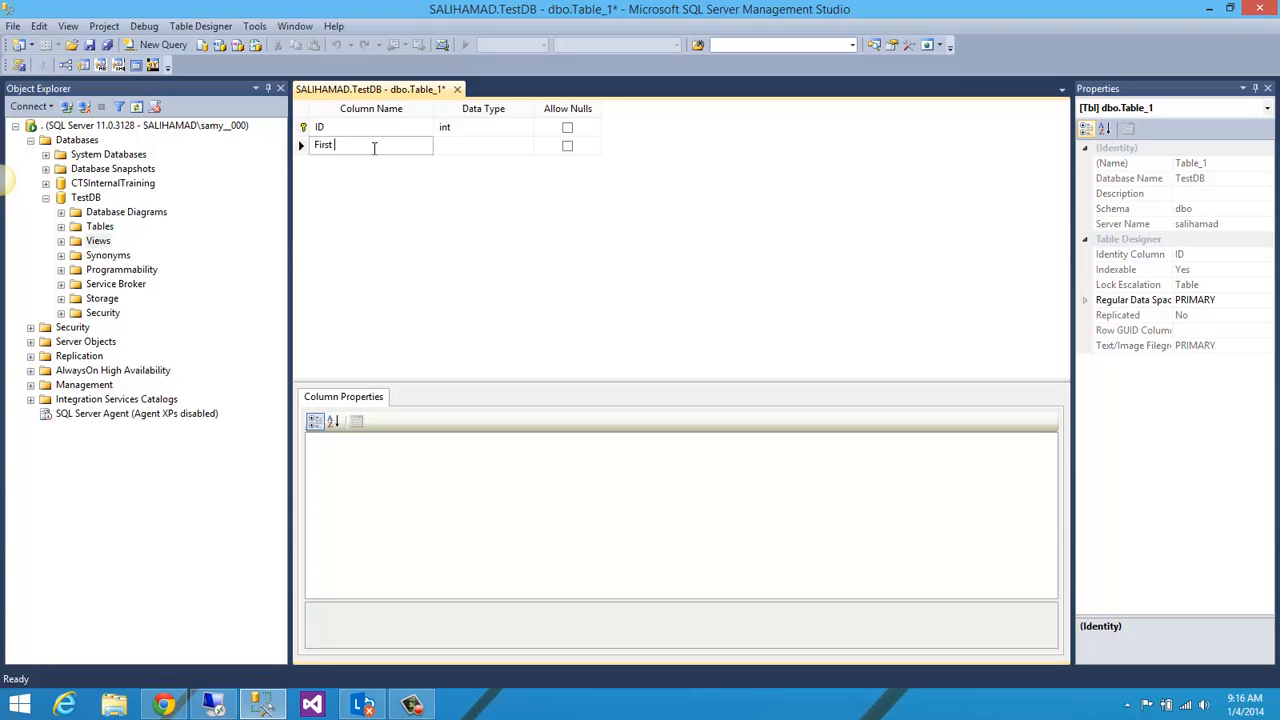
type(" Name")
left_click(455, 147)
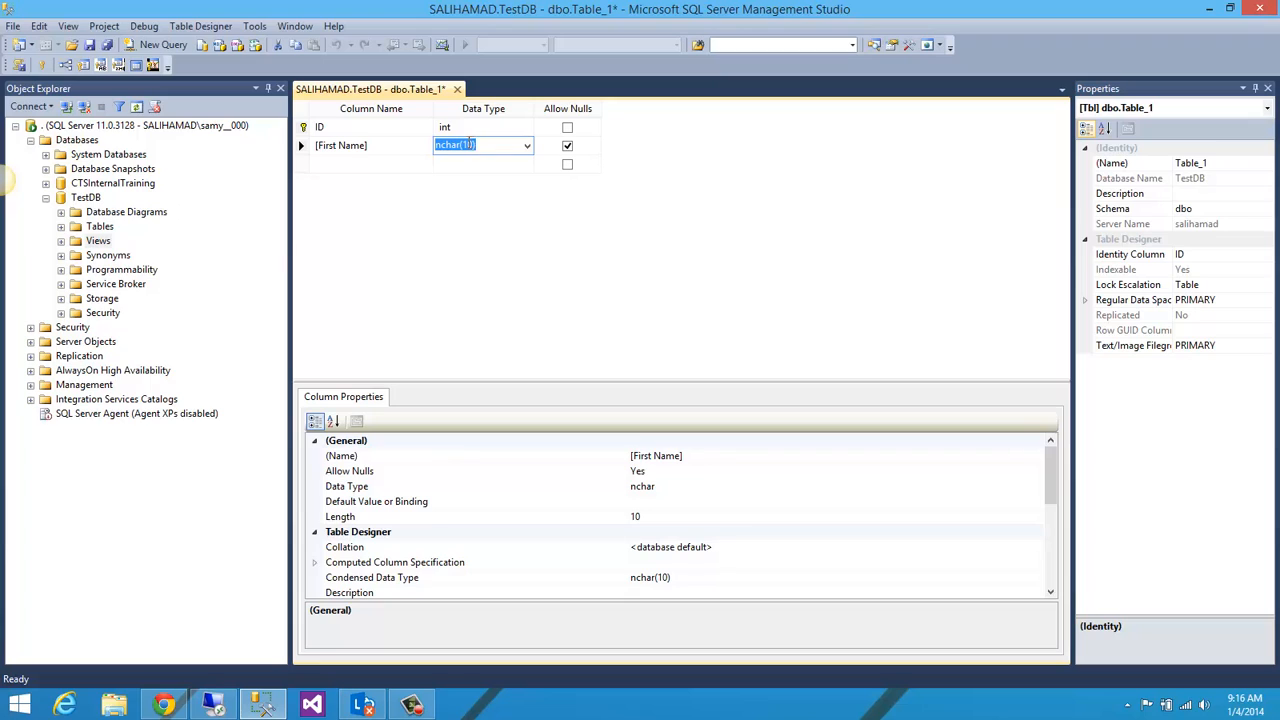
left_click(470, 143)
type("50")
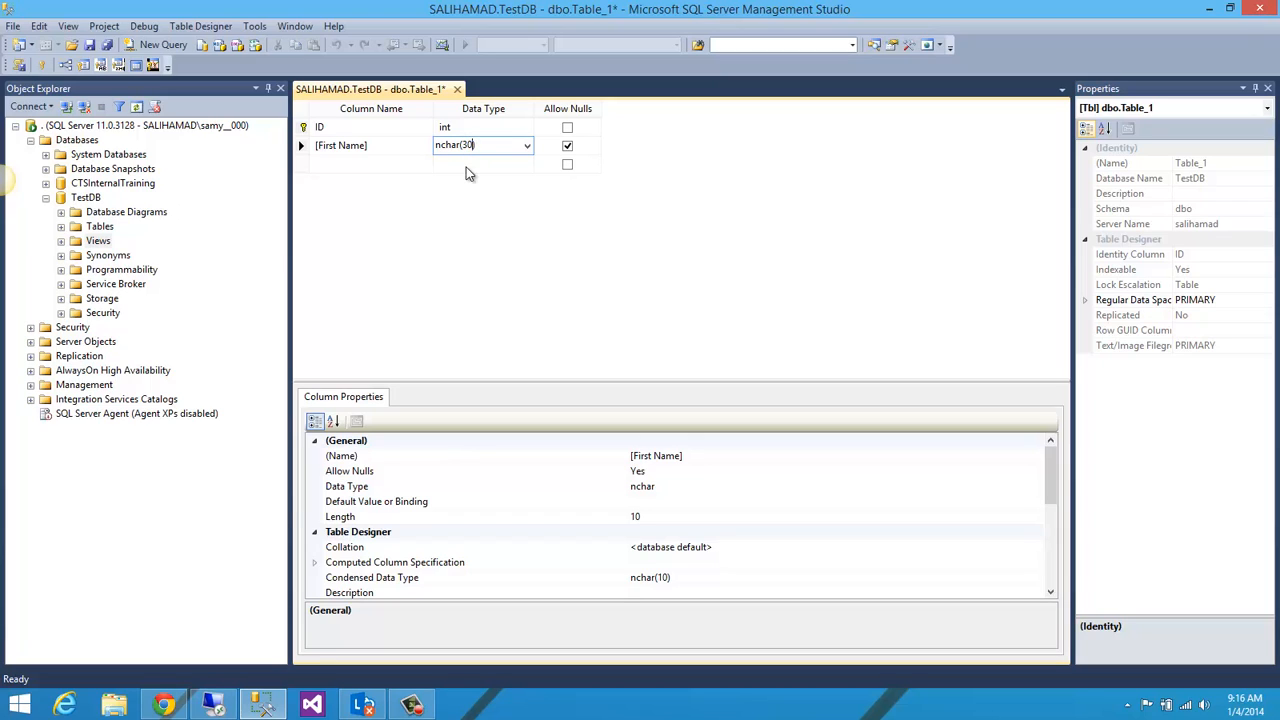
Step: Add a column named LastName and rename the First Name column to FirstName without the space
left_click(361, 164)
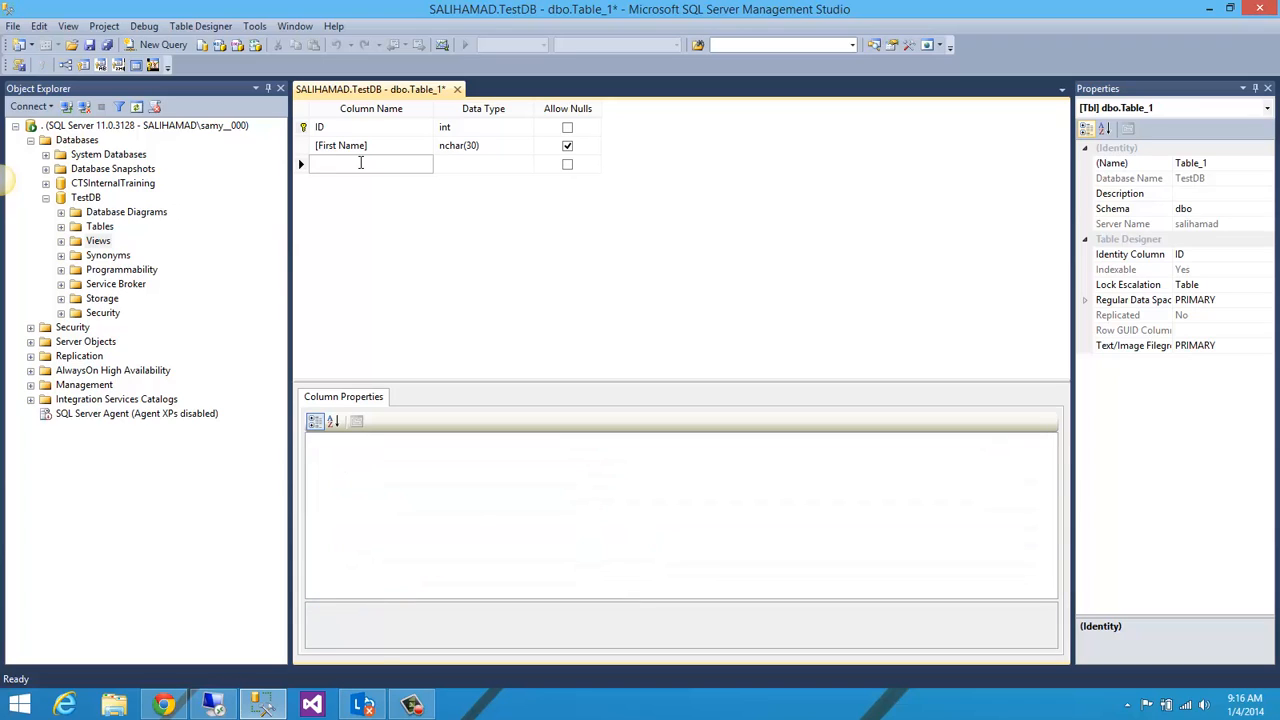
type("Last")
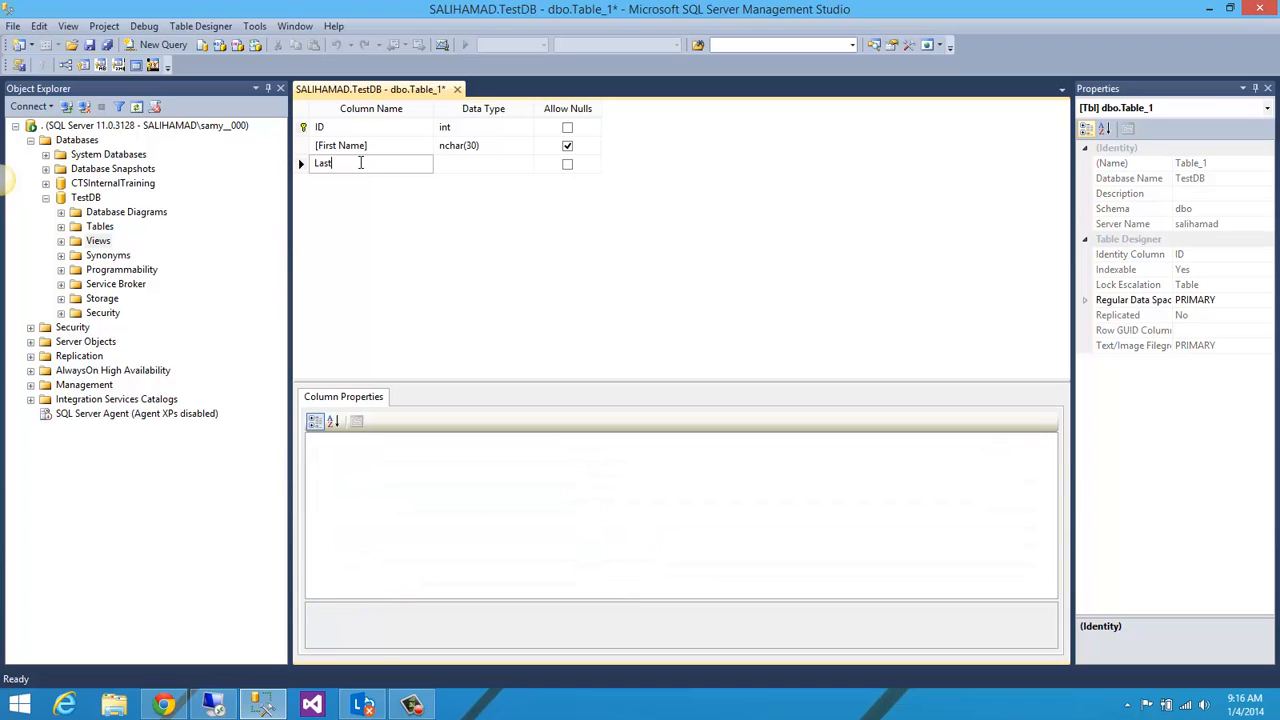
type("Name")
left_click(345, 148)
key("BackSpace")
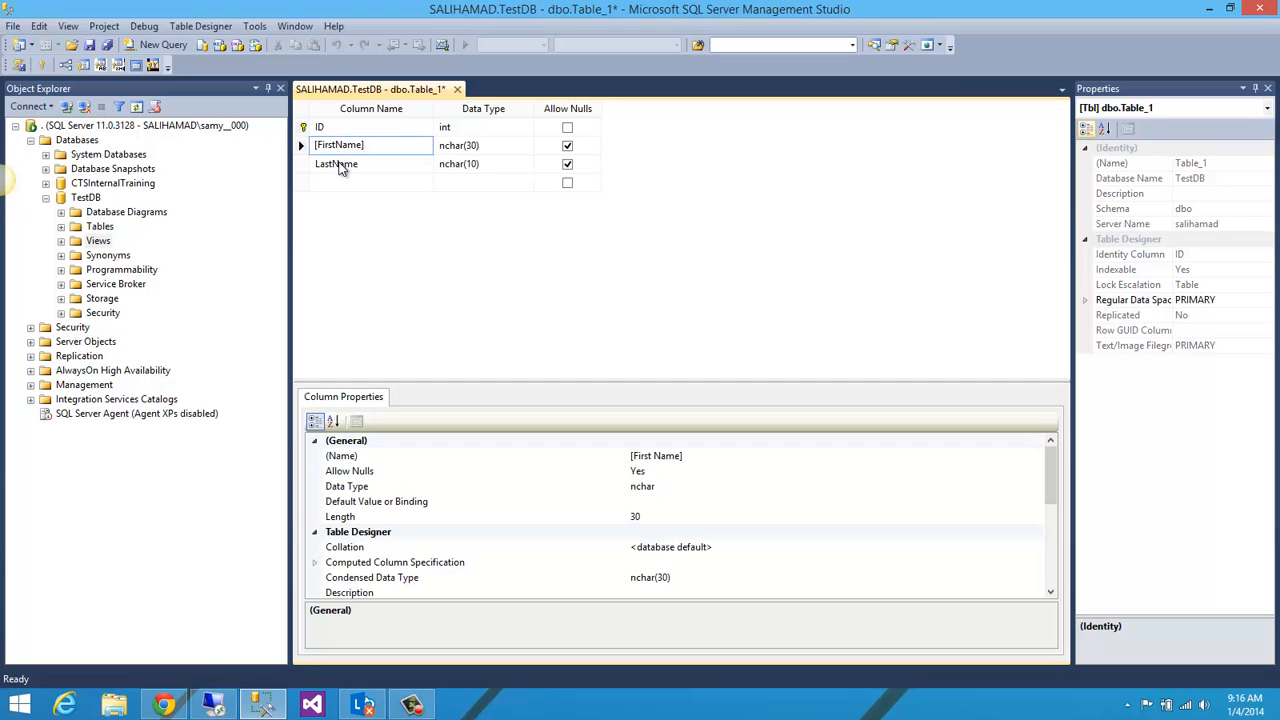
Step: Set the LastName column's data type to nchar(30) and disallow nulls for both FirstName and LastName
left_click(372, 164)
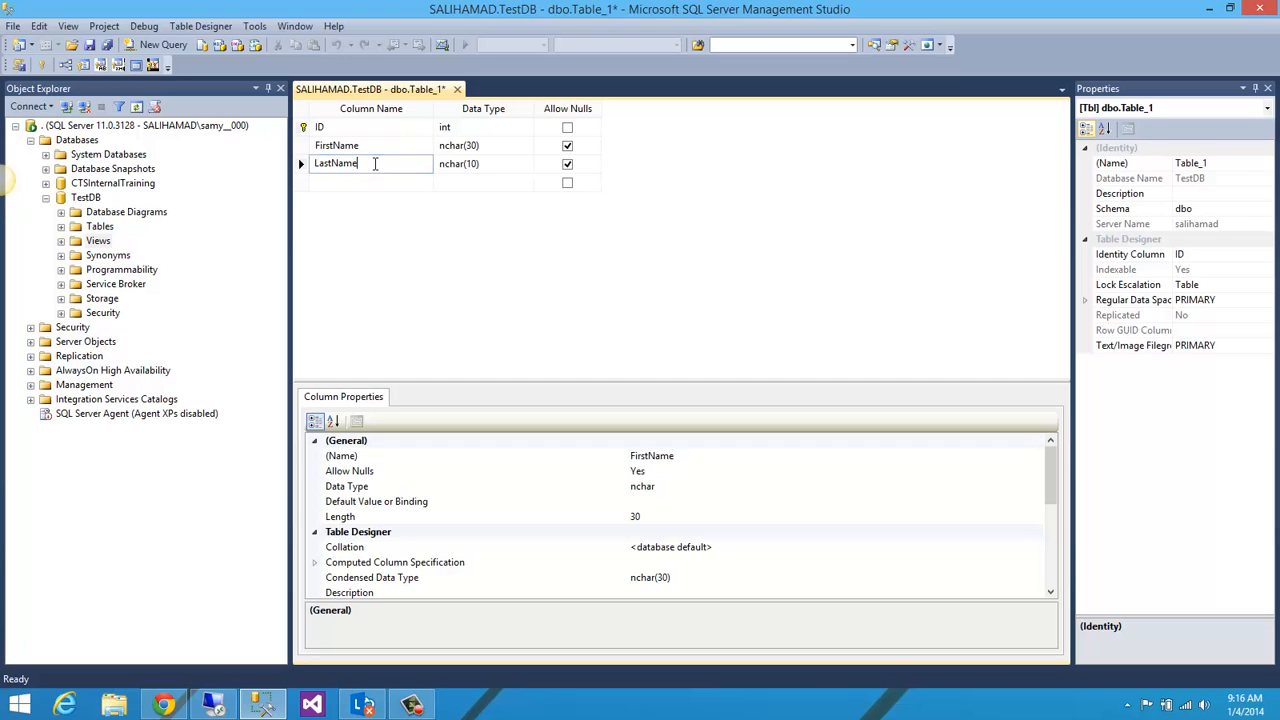
left_click(473, 164)
left_click(473, 164)
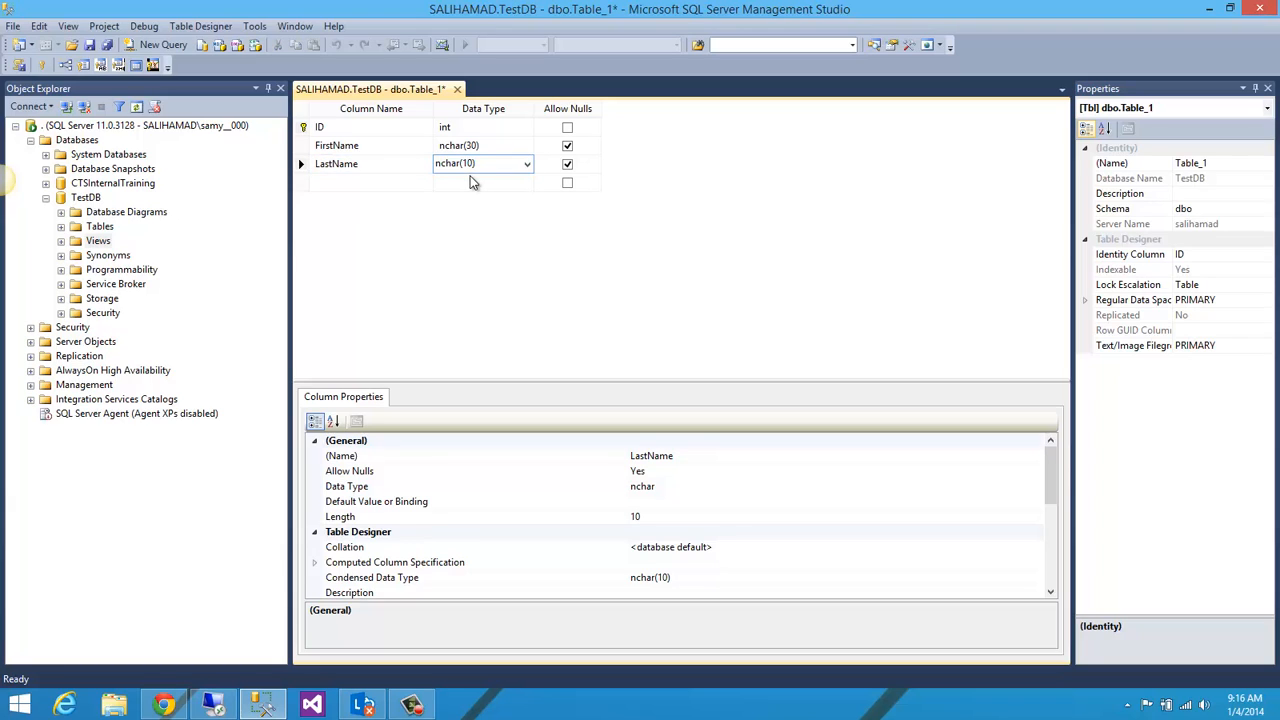
key("BackSpace")
type("3")
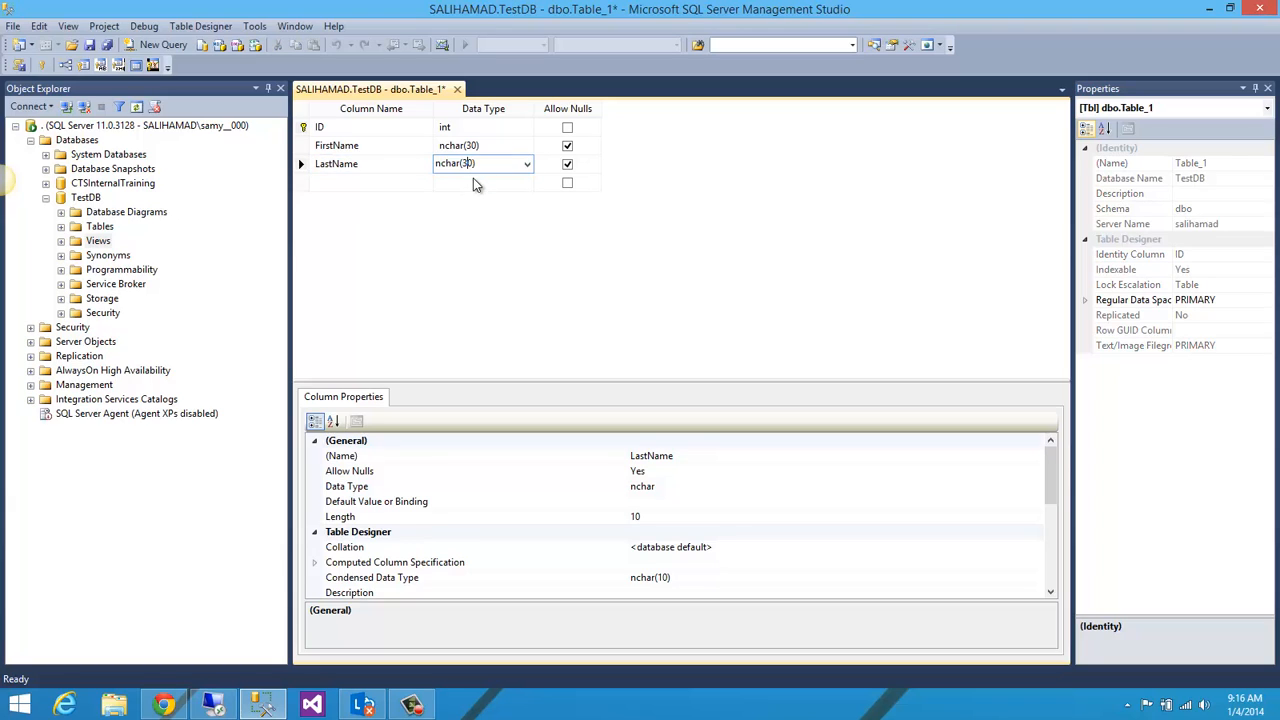
left_click(567, 147)
left_click(567, 165)
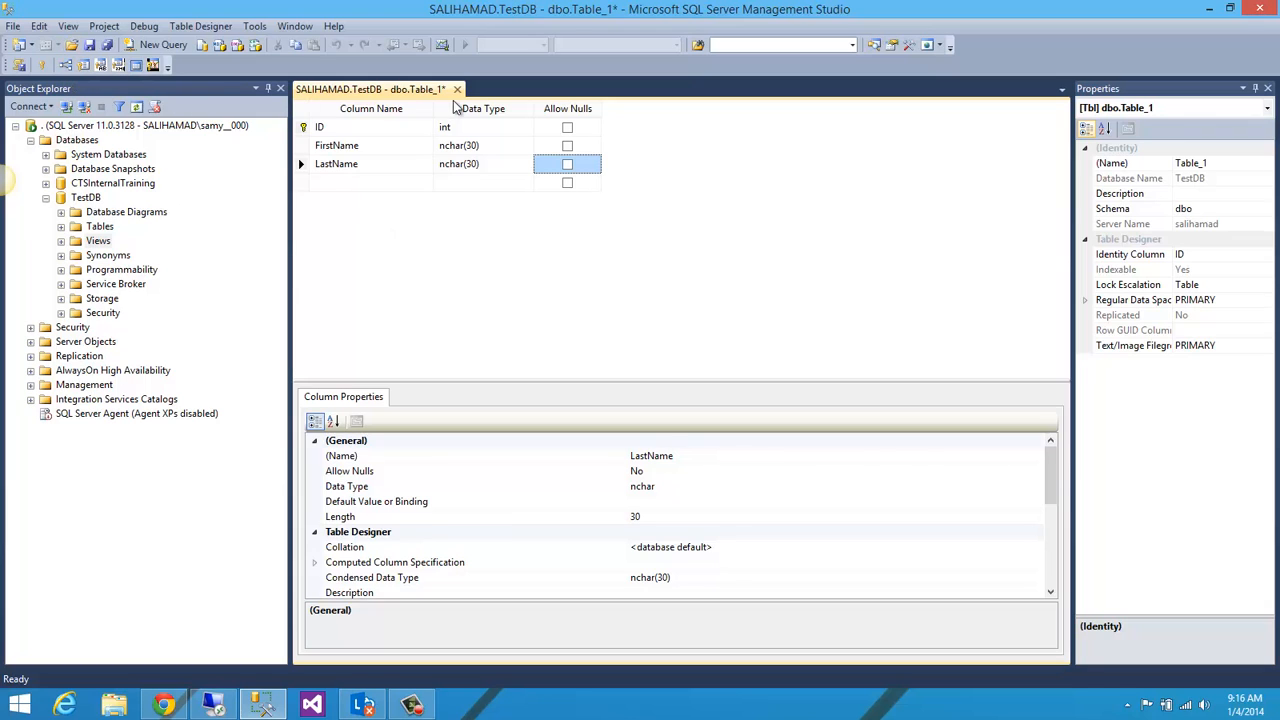
Step: Save the new table under the name Users
left_click(88, 48)
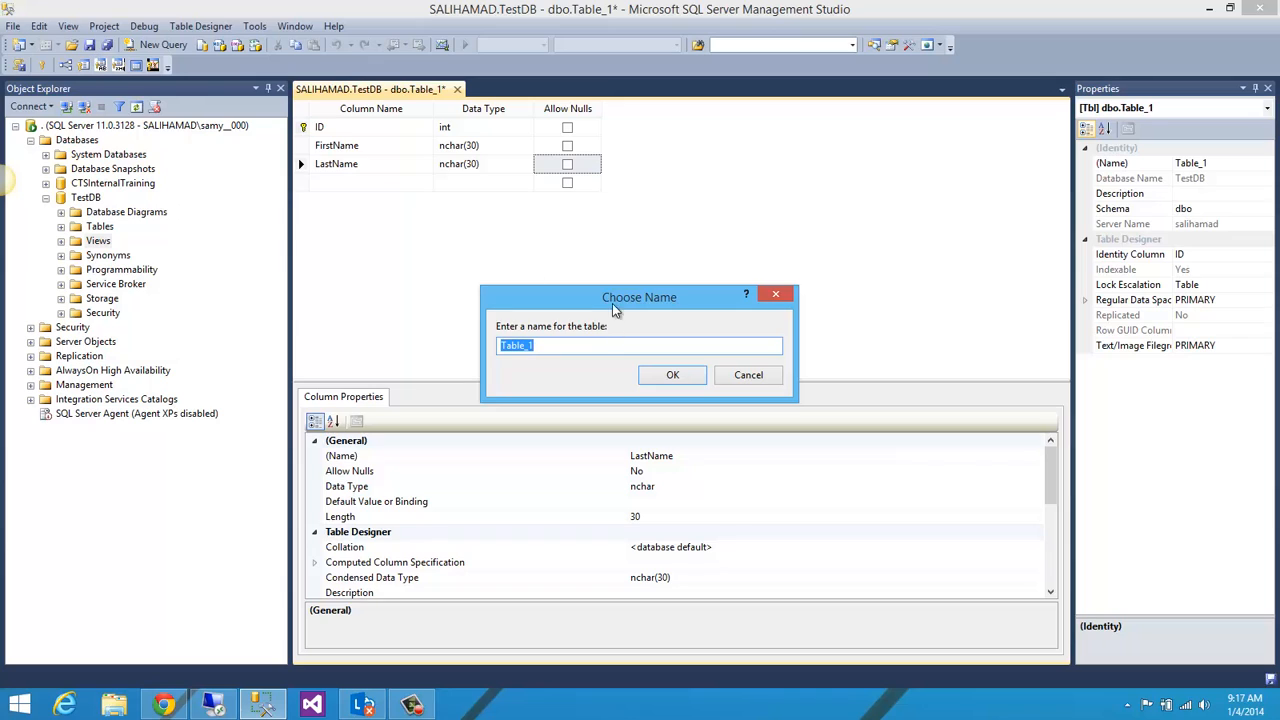
left_click_drag(612, 303, 609, 220)
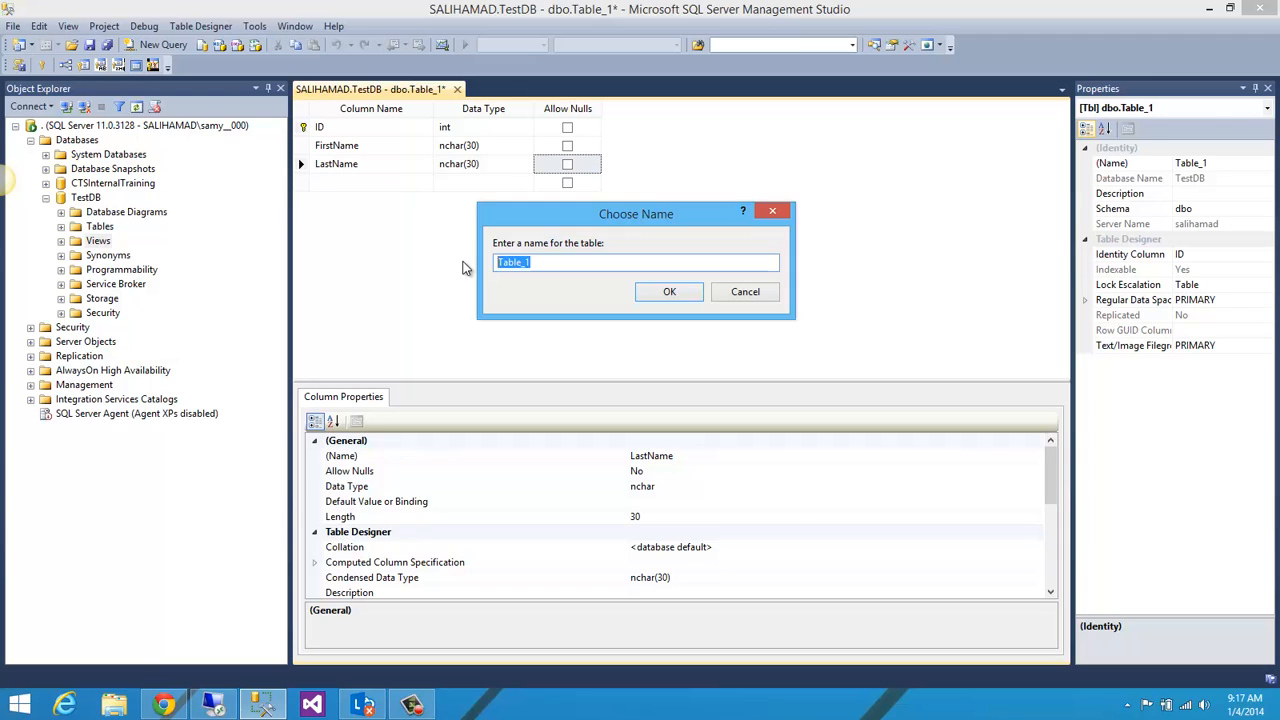
type("Users")
left_click(670, 292)
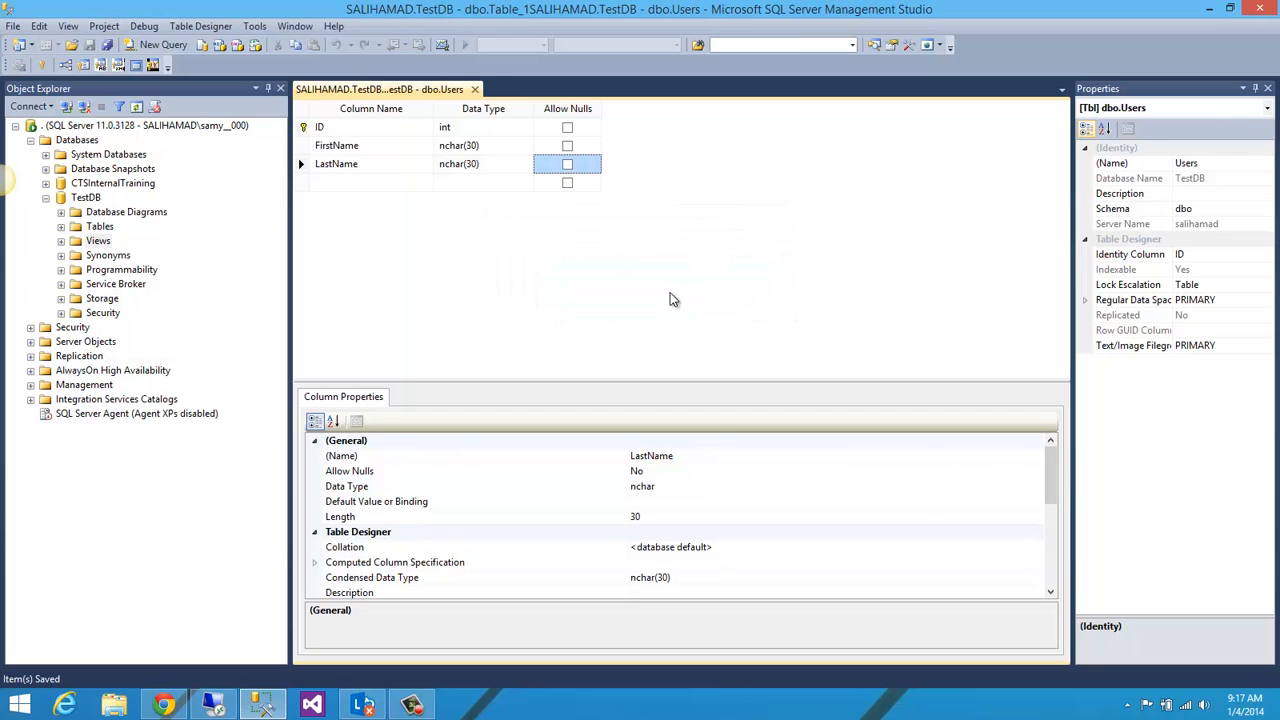
Step: Refresh TestDB's Tables folder and expand it together with the dbo.Users table
left_click(90, 227)
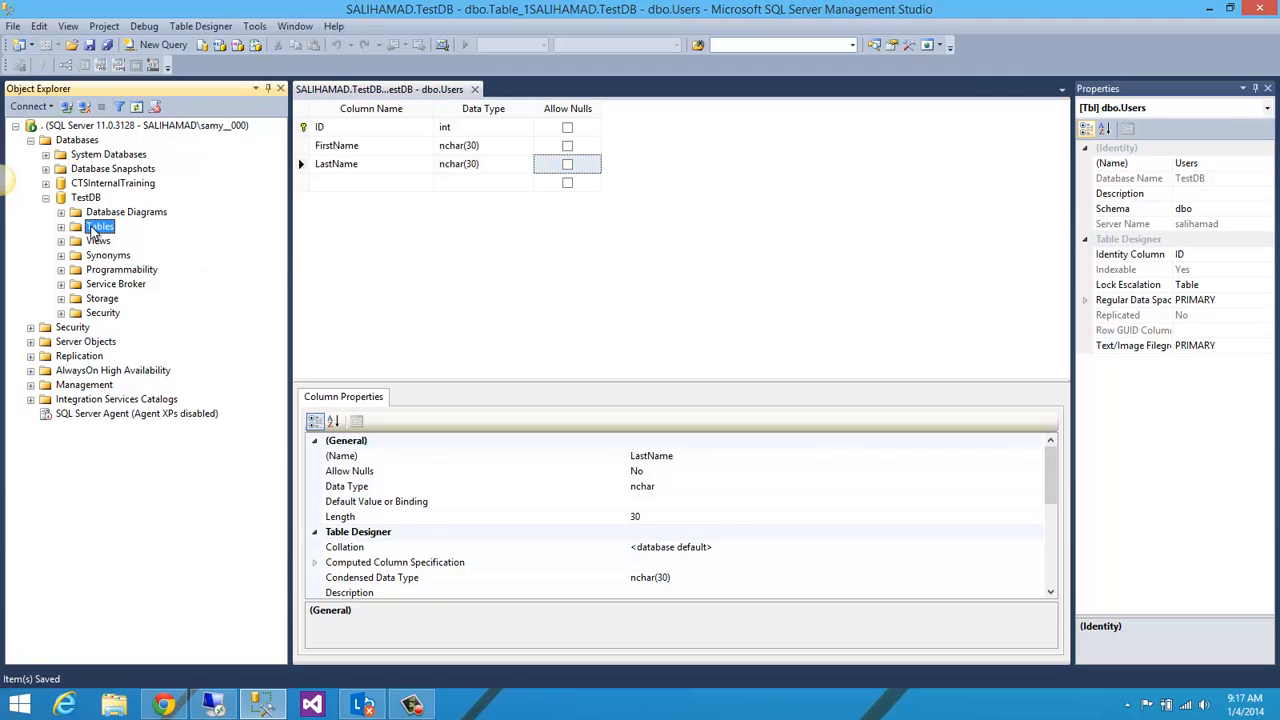
right_click(91, 225)
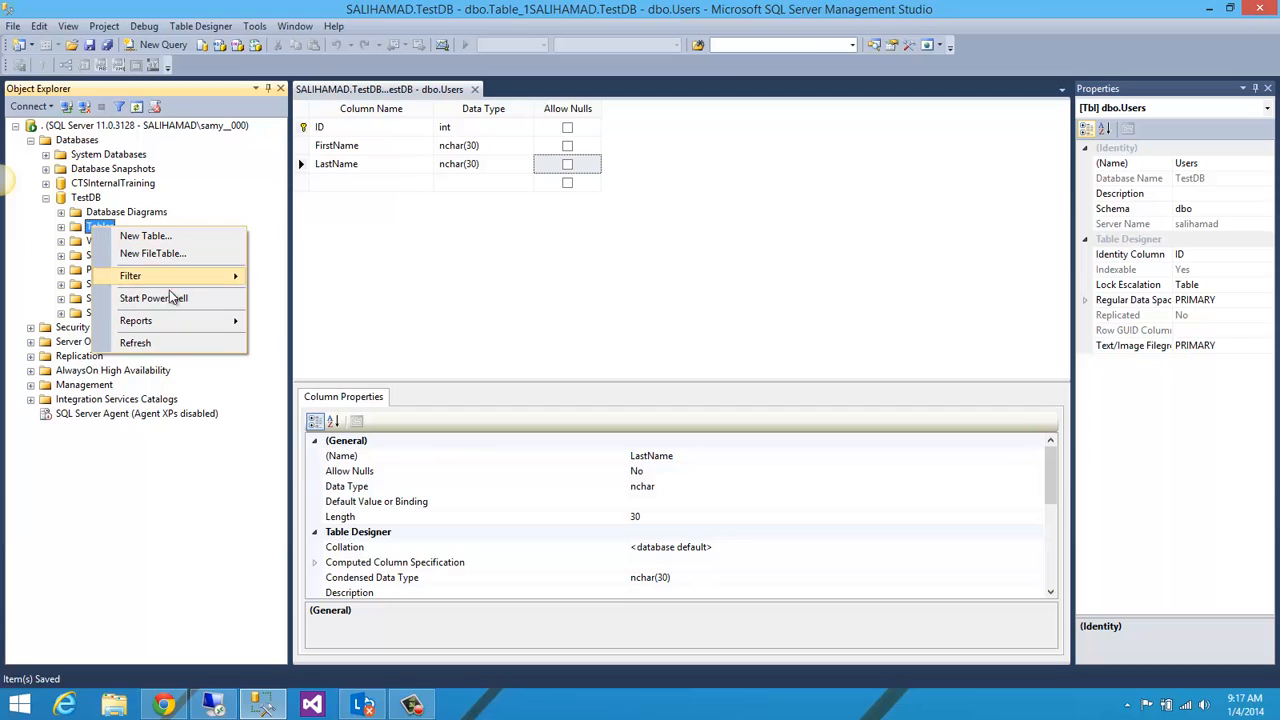
left_click(173, 345)
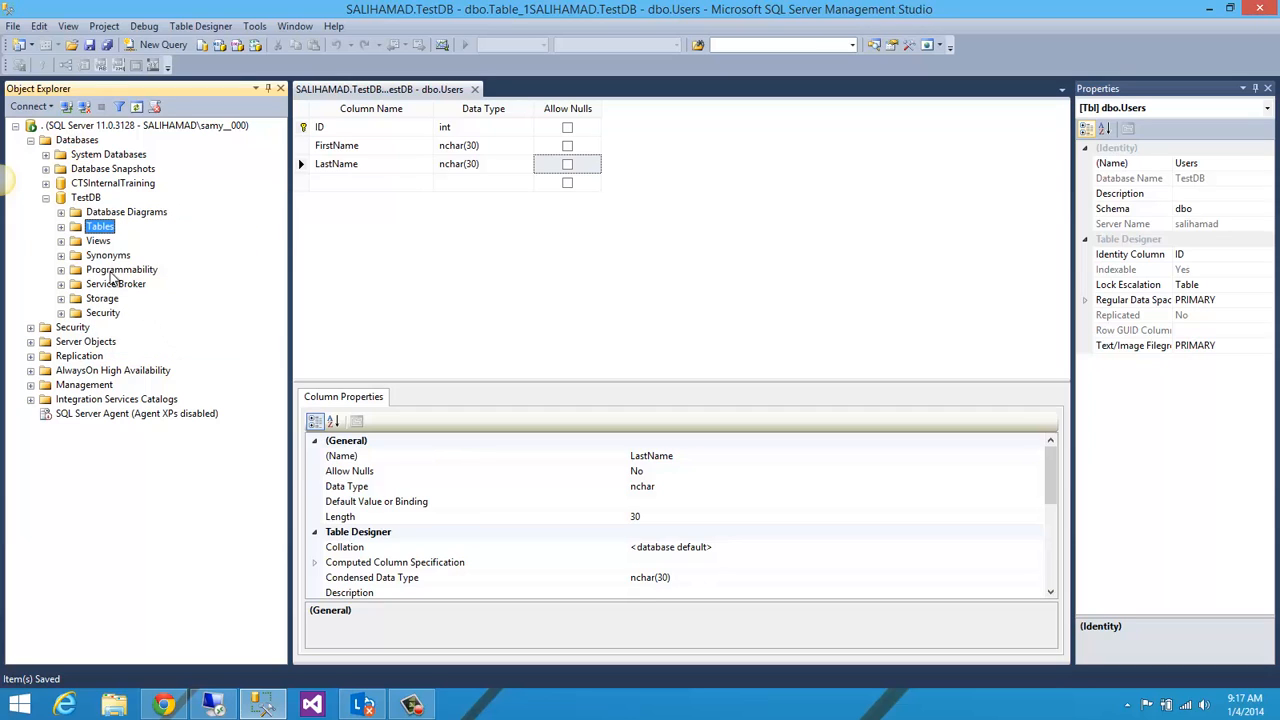
left_click(61, 227)
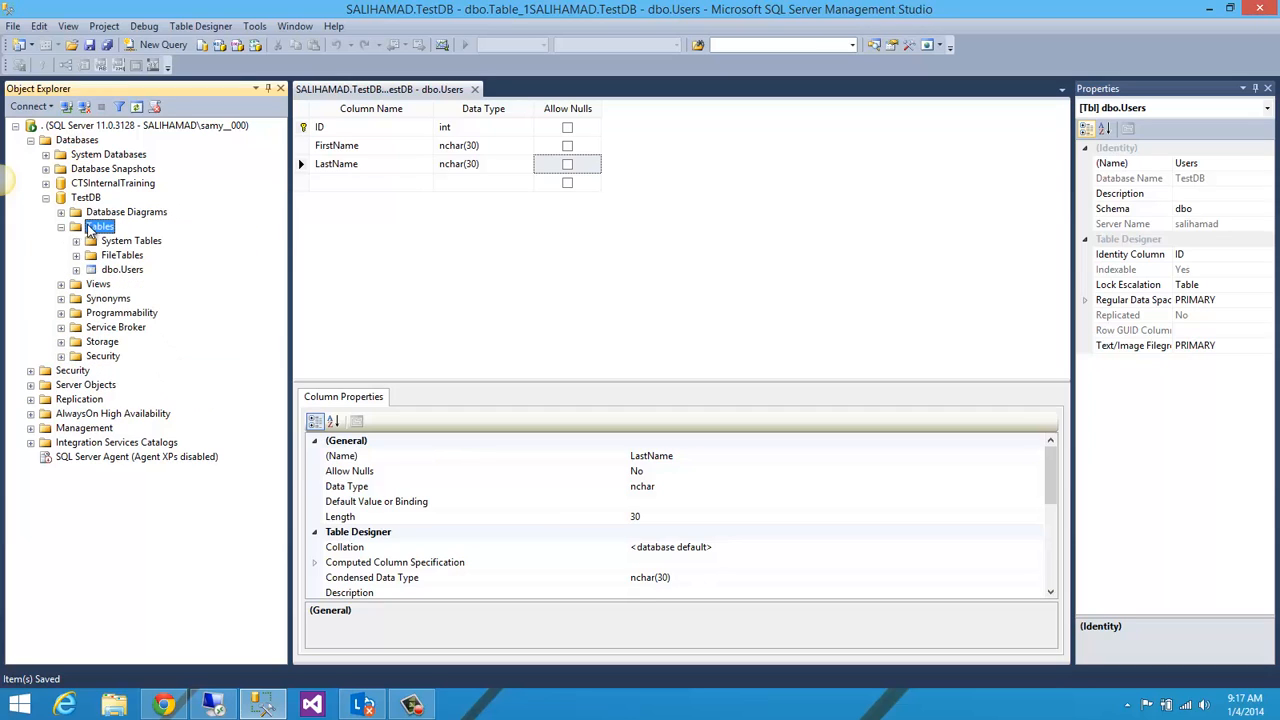
left_click(115, 271)
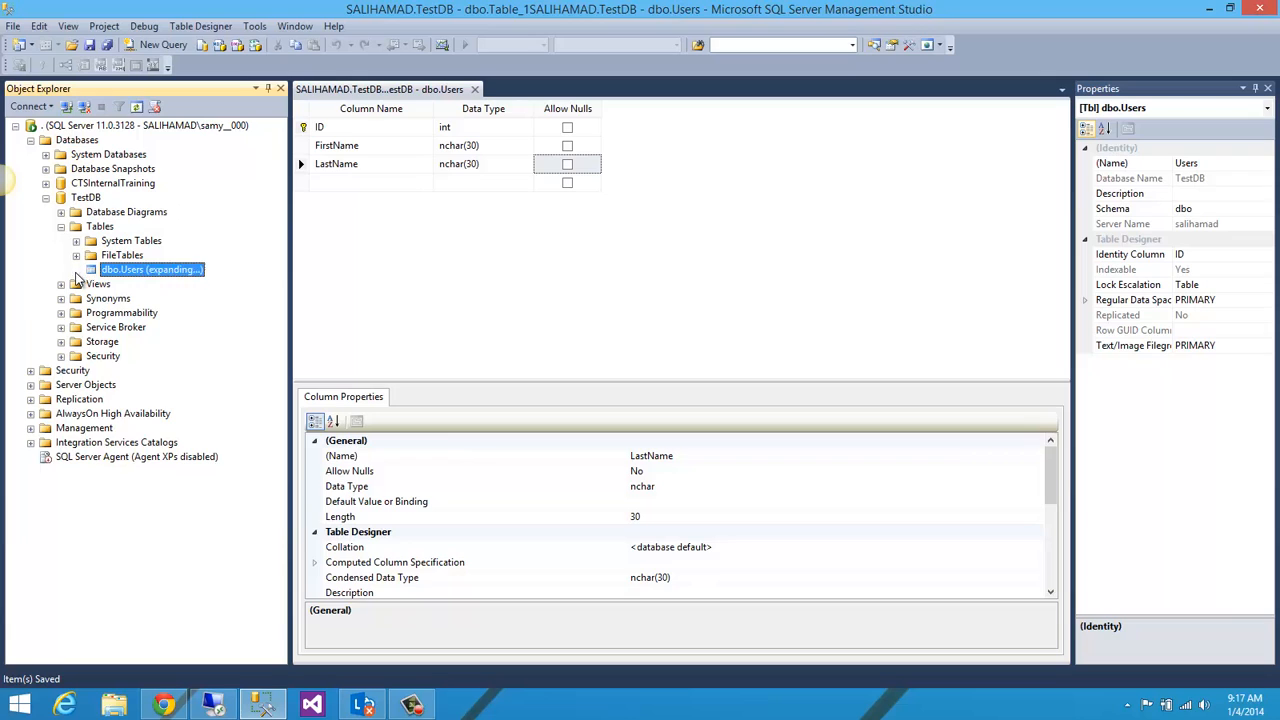
left_click(76, 270)
Step: Select the top 1000 rows of dbo.Users and rerun the generated query without its TOP 1000 limit
right_click(112, 273)
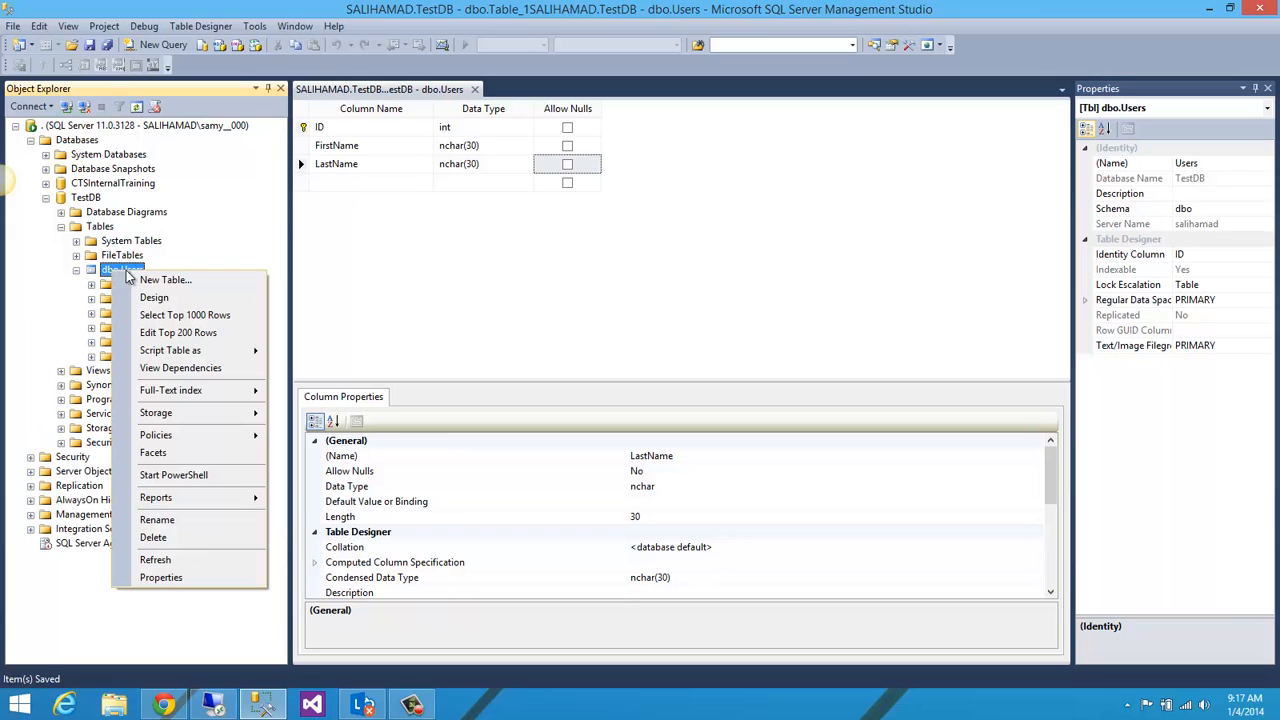
left_click(166, 315)
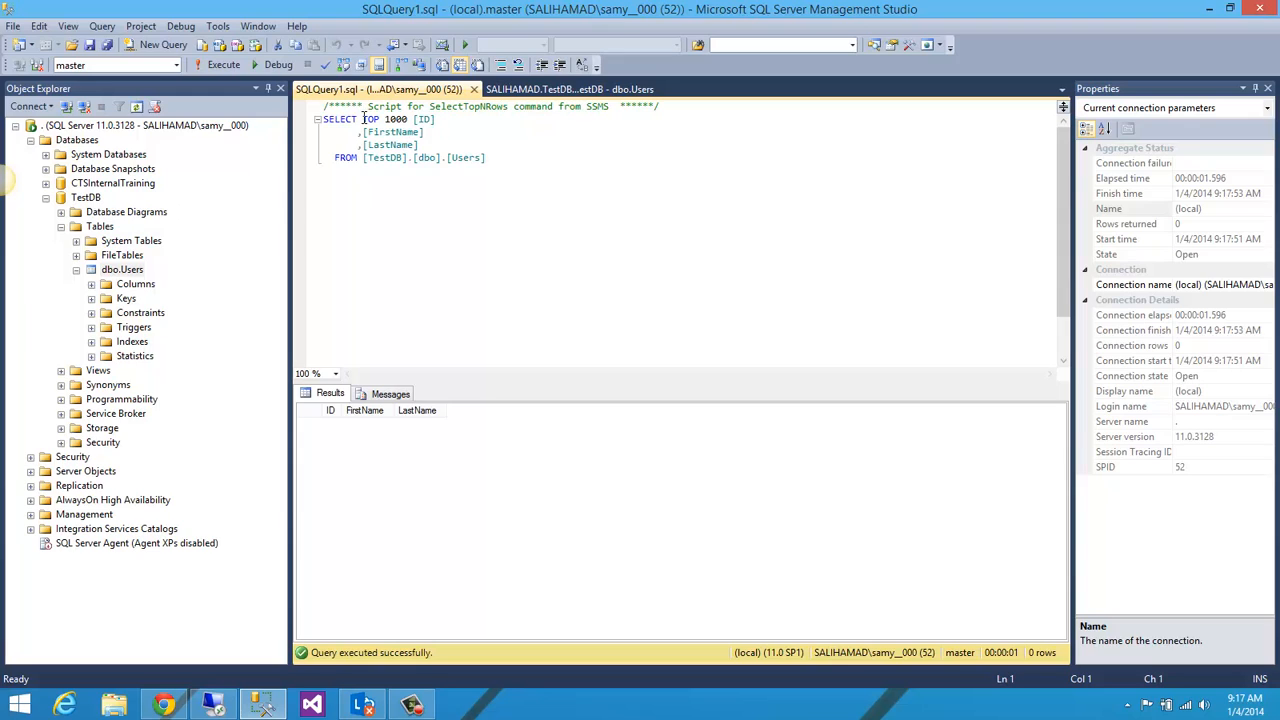
left_click_drag(378, 119, 408, 120)
key("BackSpace")
key("BackSpace")
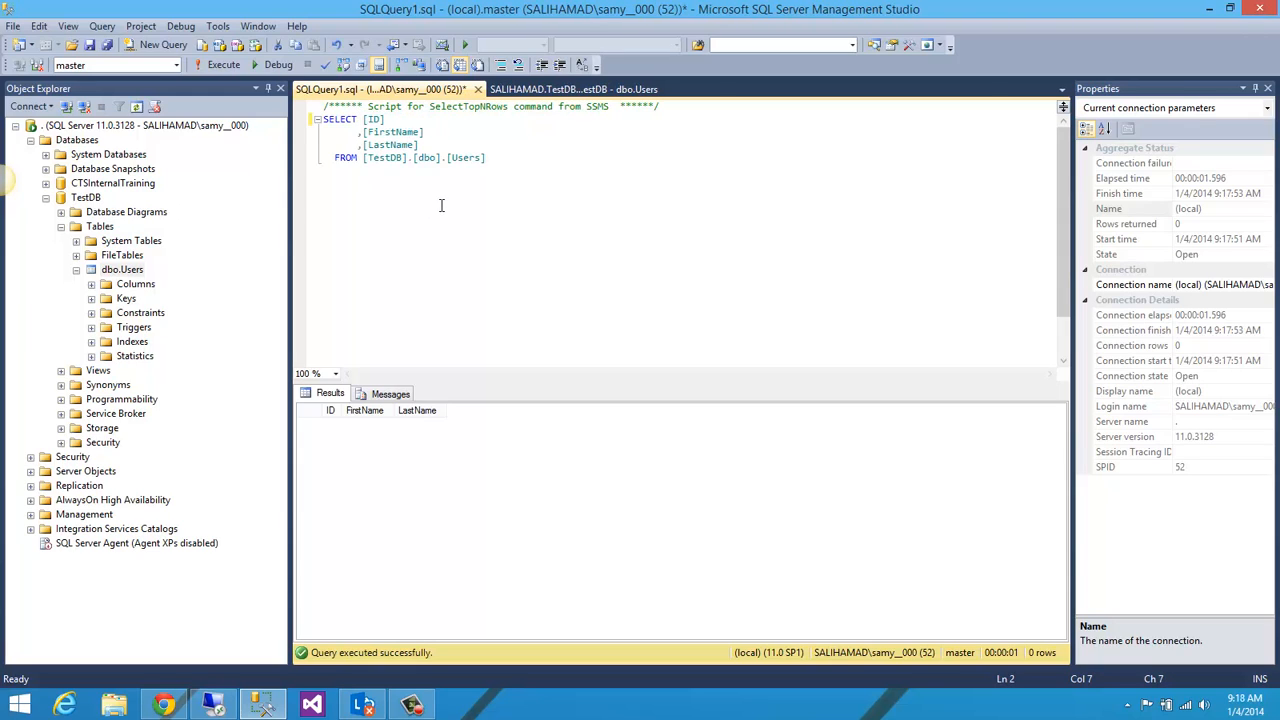
left_click(230, 66)
Step: Open the top 200 rows of dbo.Users for editing and enter the first user's first and last name in a new row
right_click(115, 272)
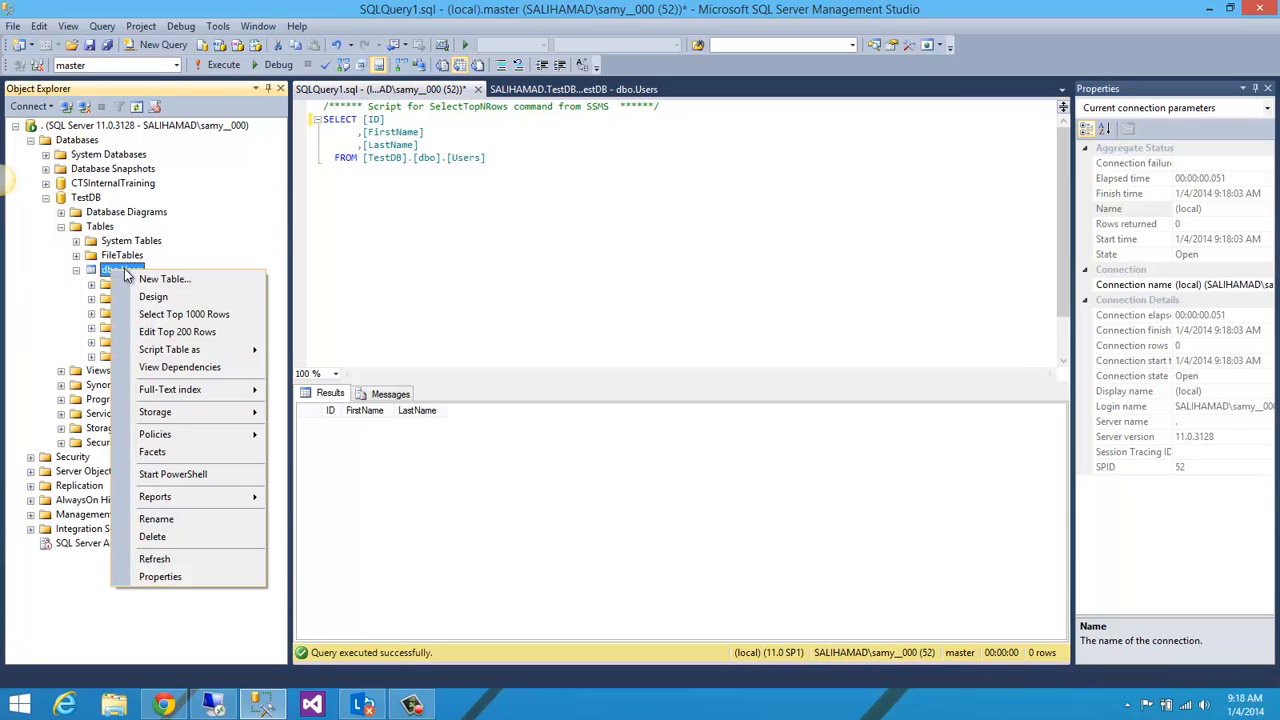
left_click(186, 333)
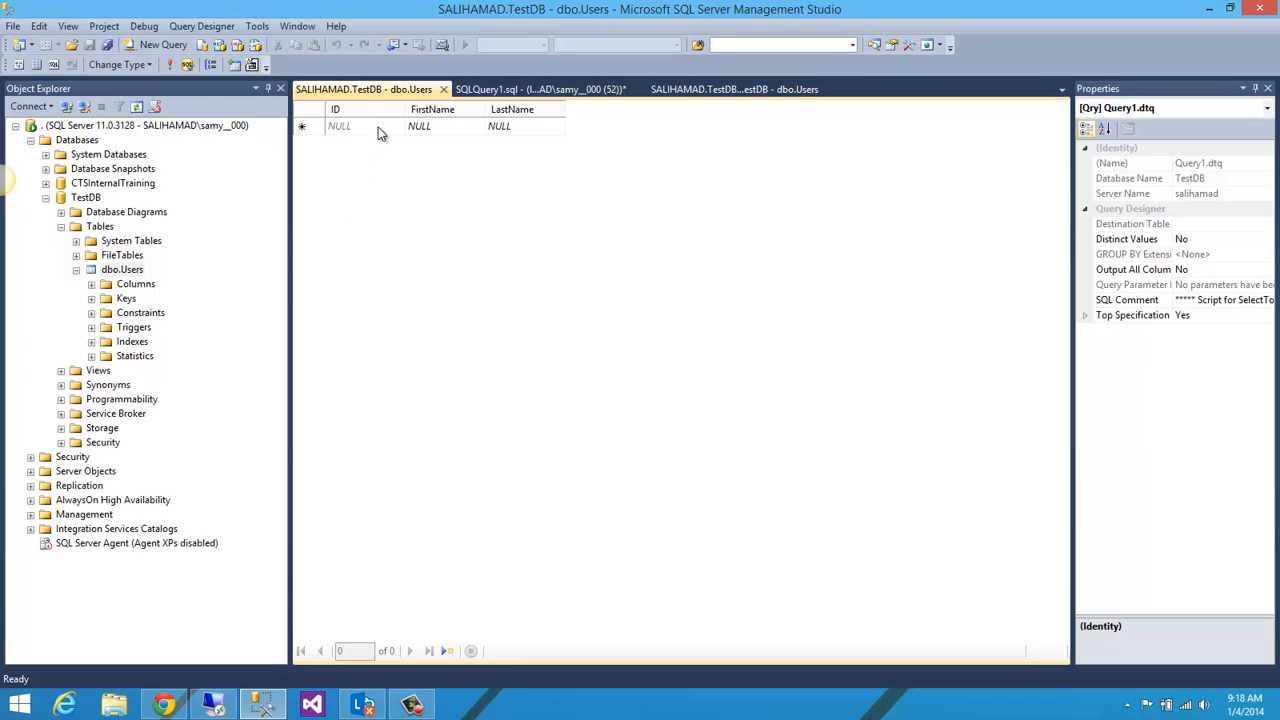
left_click(436, 126)
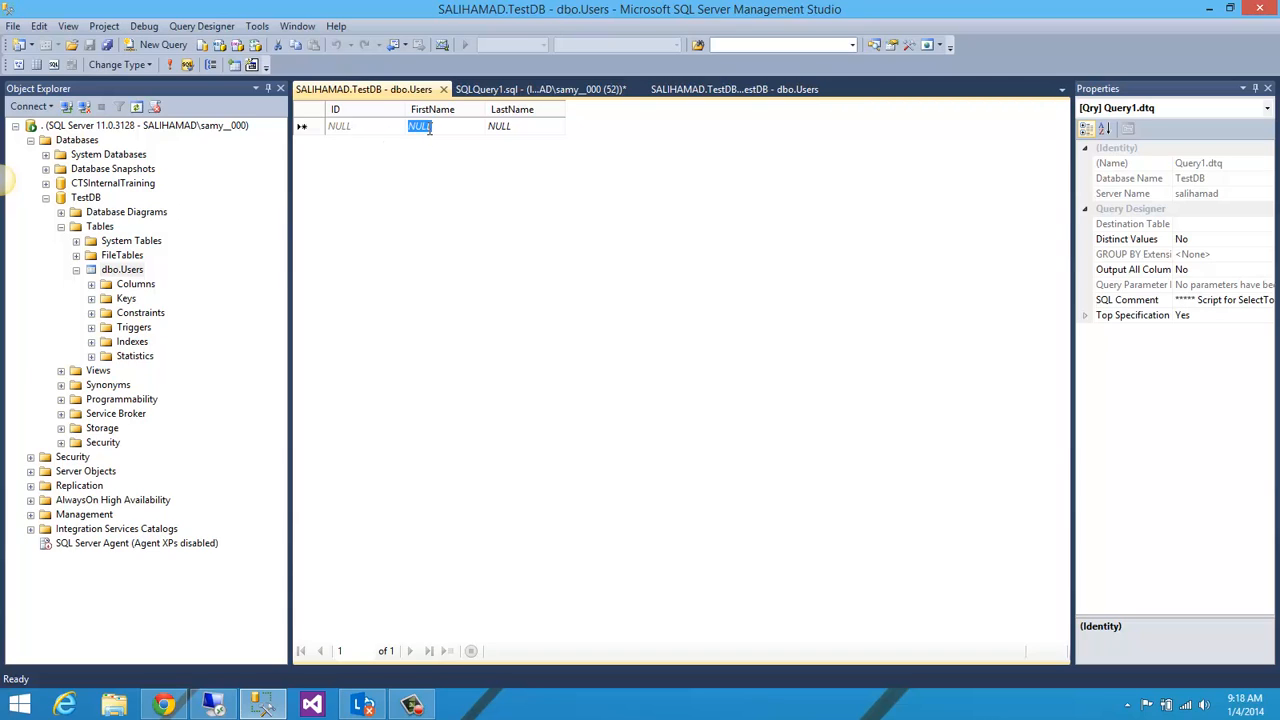
type("ohn")
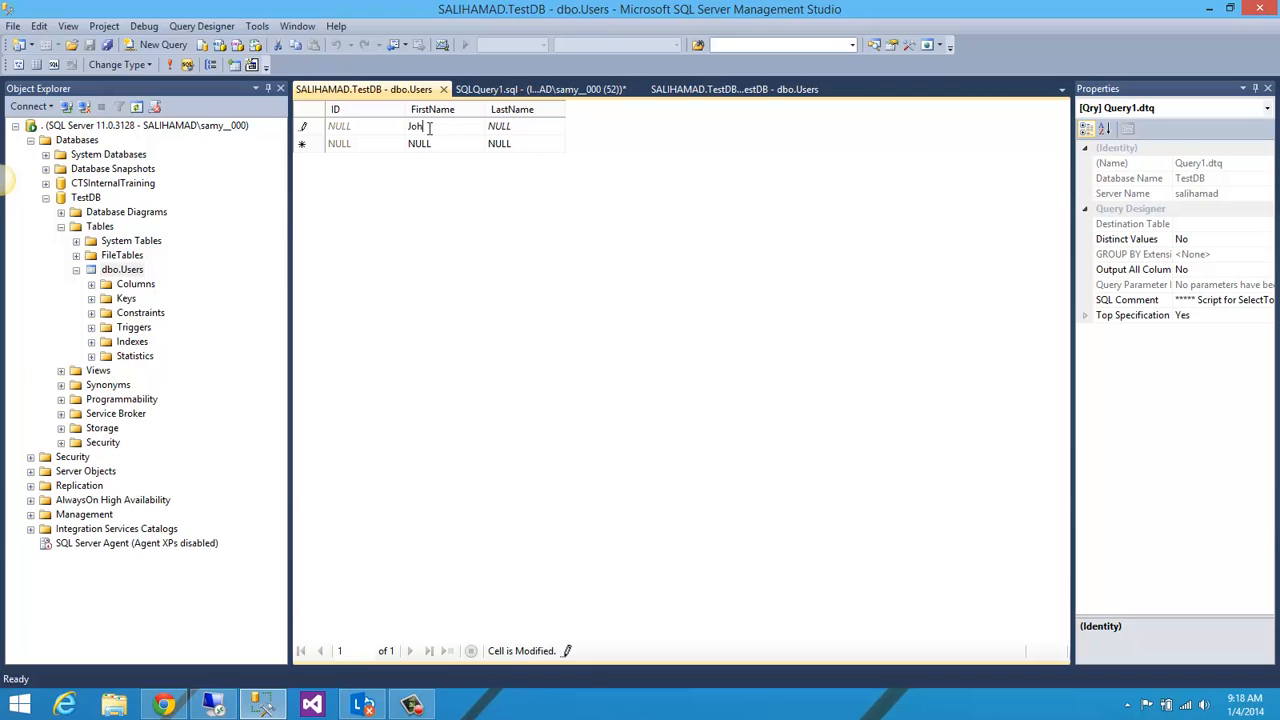
left_click(507, 130)
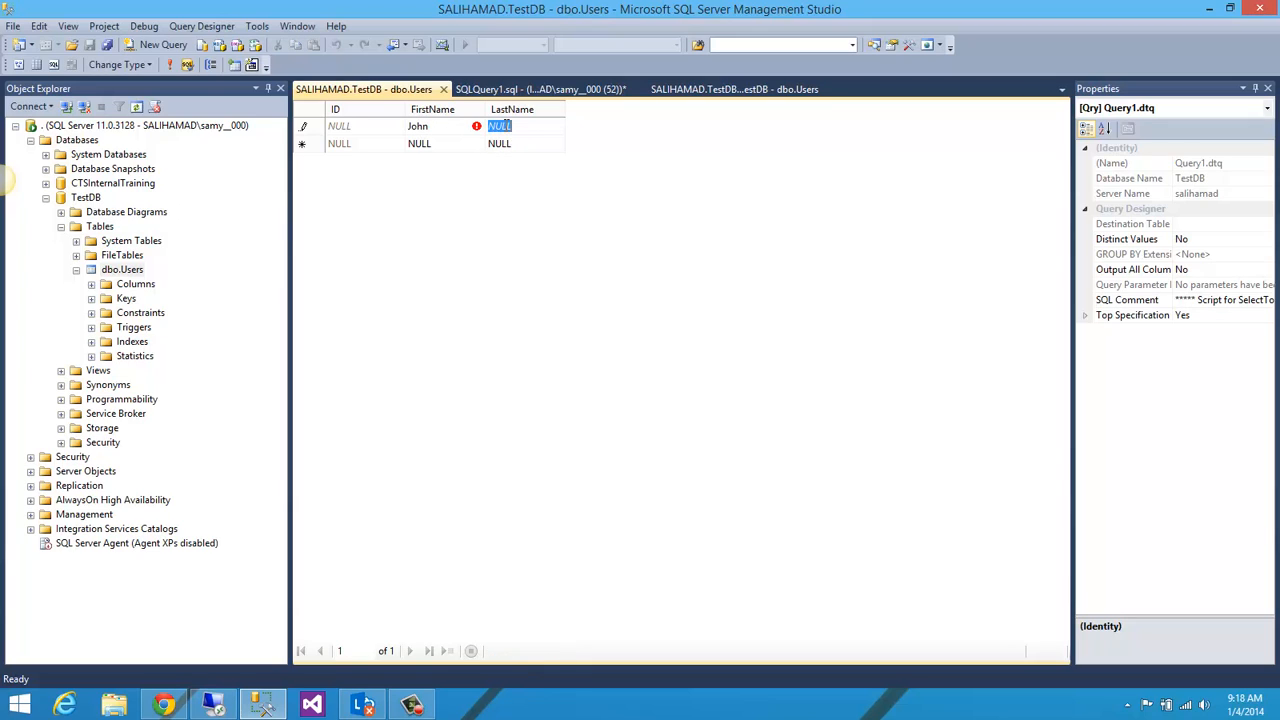
type("Do")
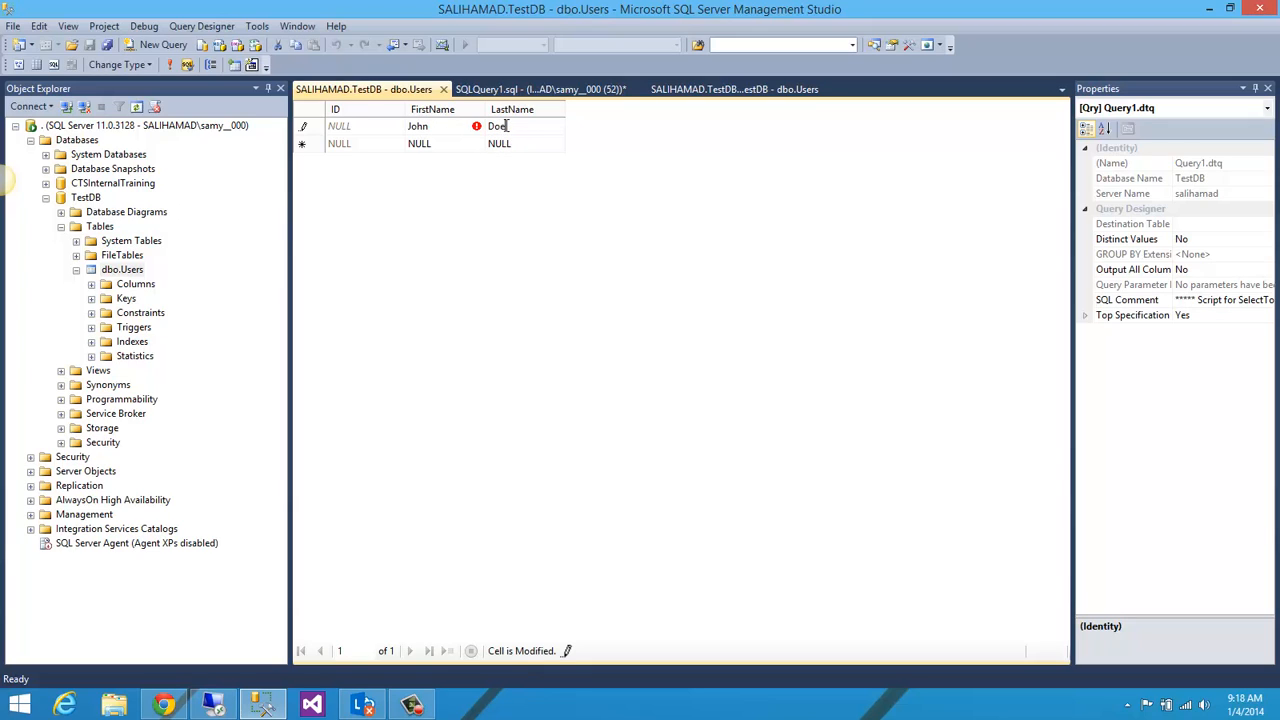
type("e")
Step: Add a second row with another user's first and last name, commit it, and re-execute the edit grid's query
left_click(431, 144)
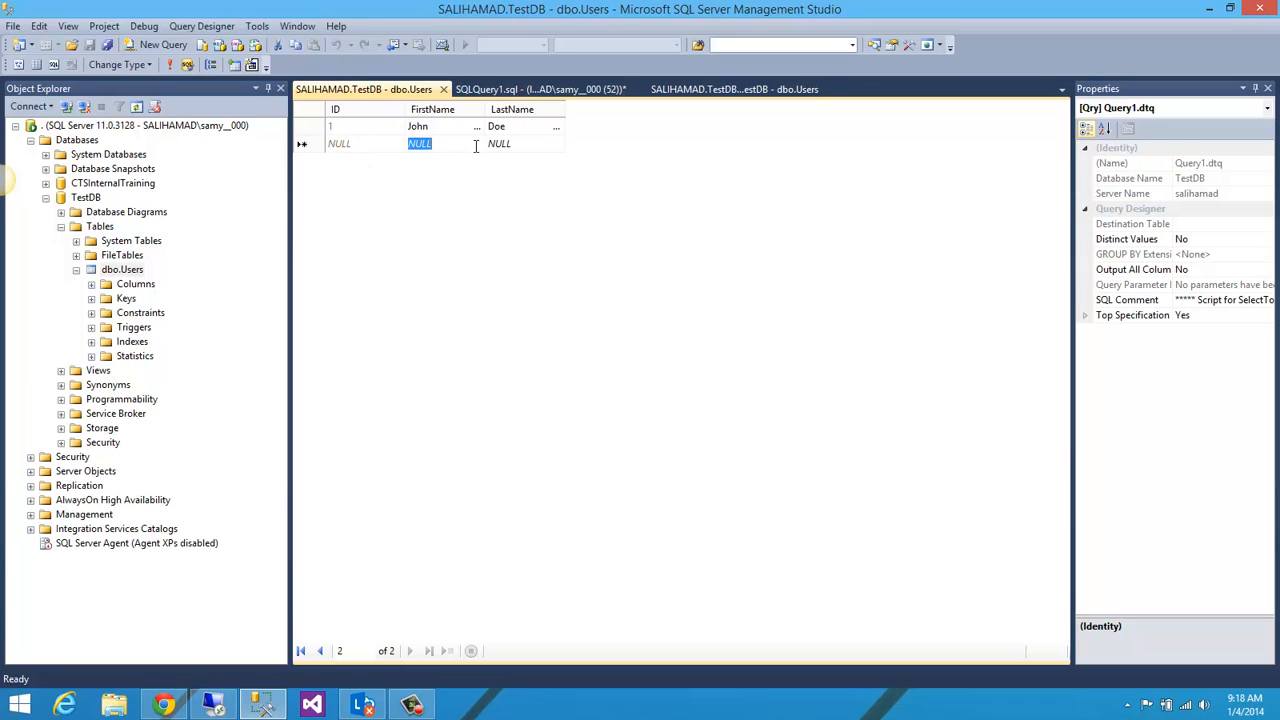
type("Jane")
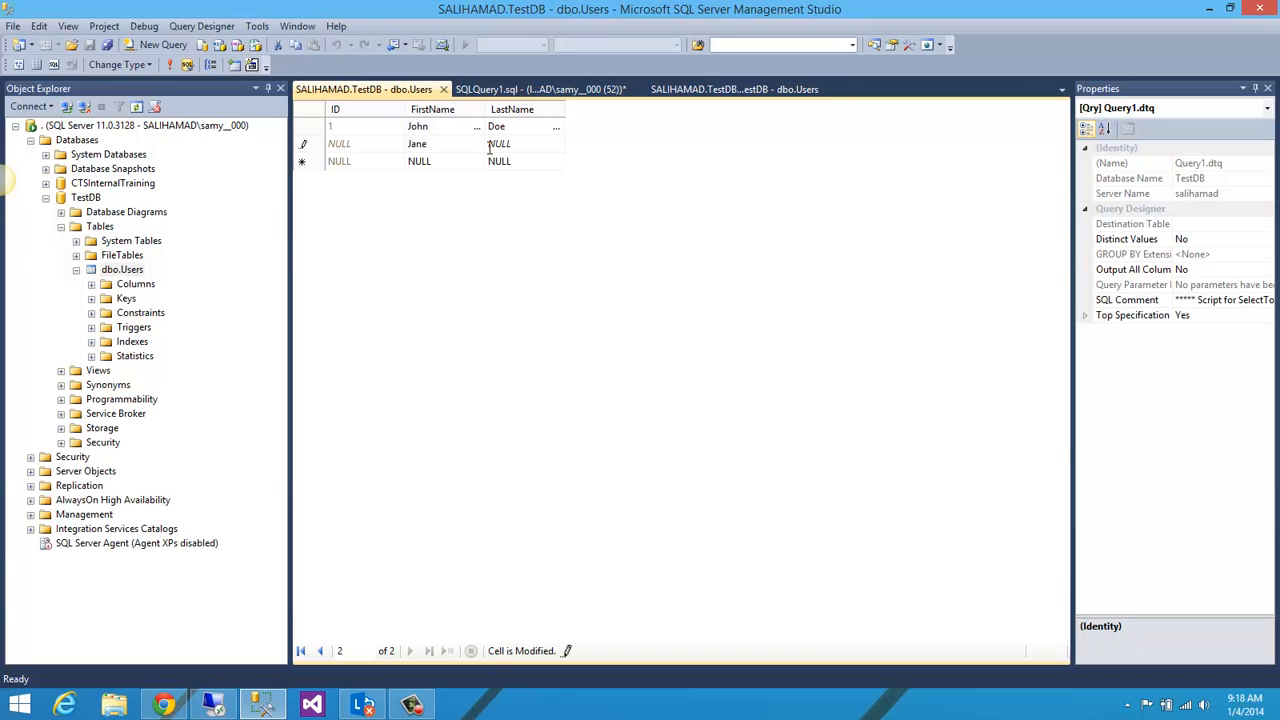
left_click(501, 145)
type("Doe")
left_click(445, 162)
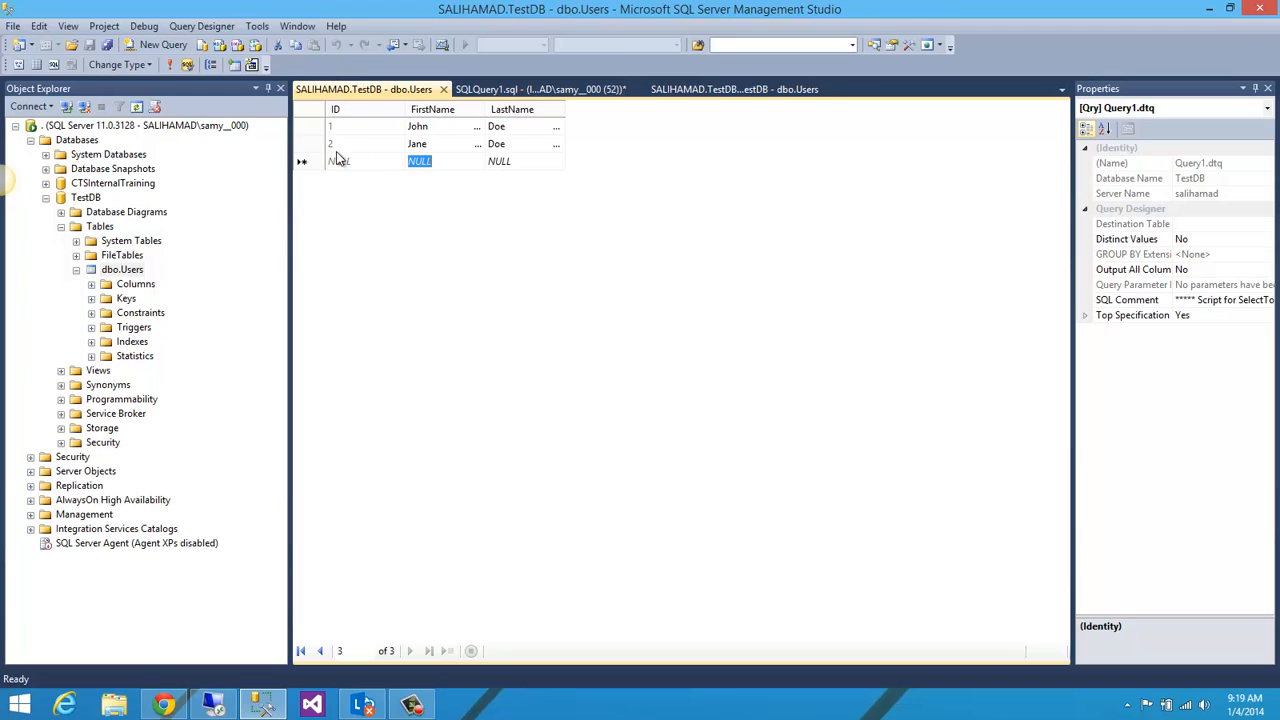
left_click(168, 69)
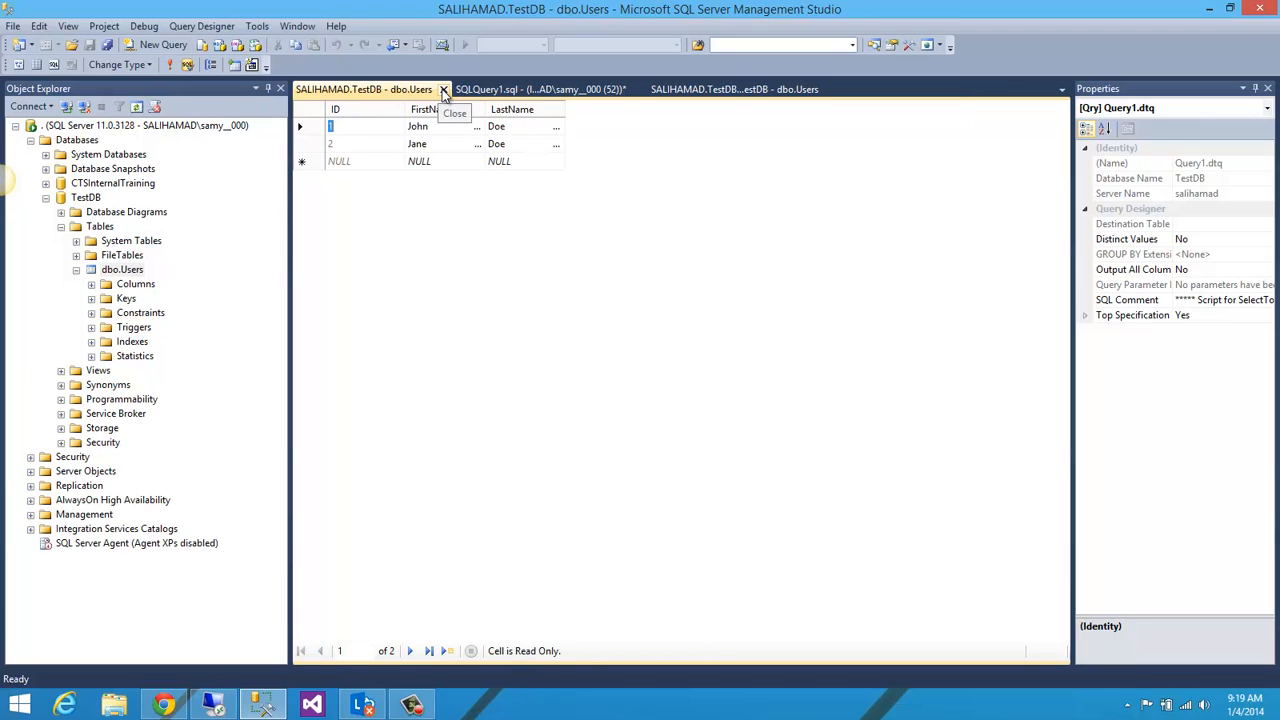
Step: Close the row editing grid and rerun the SELECT query on TestDB's dbo.Users table
left_click(442, 89)
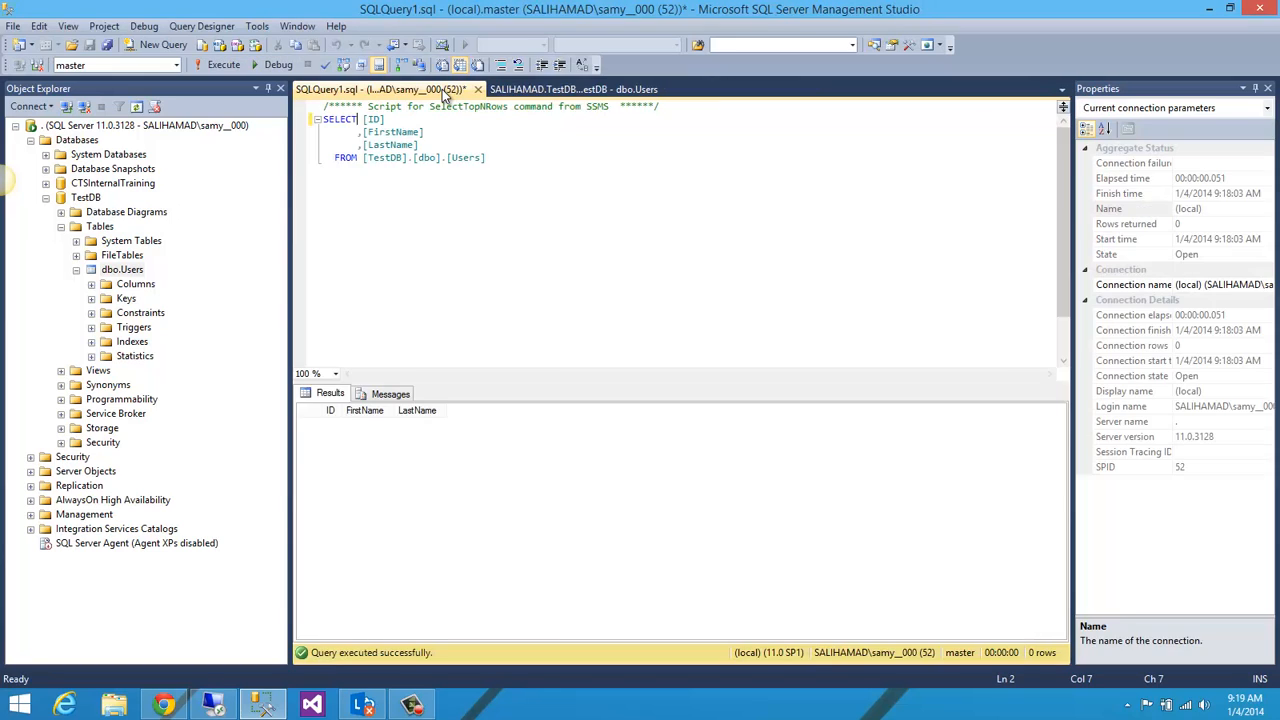
left_click(423, 197)
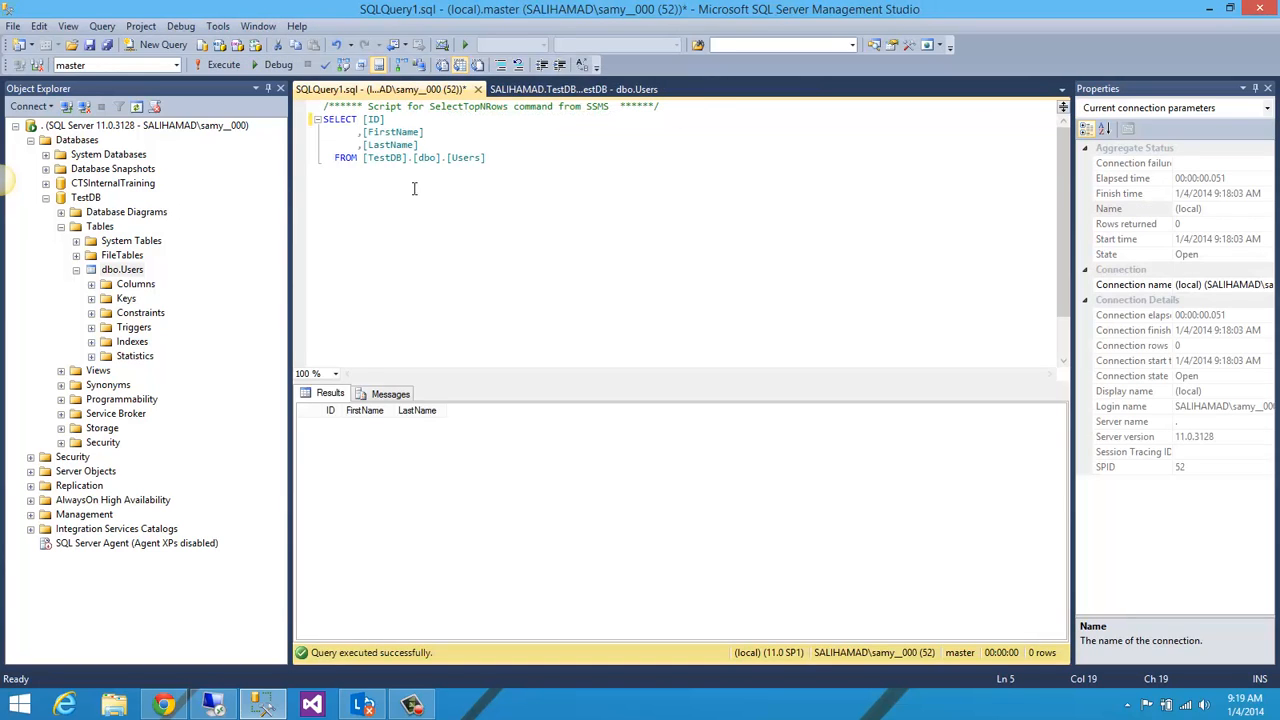
left_click(224, 66)
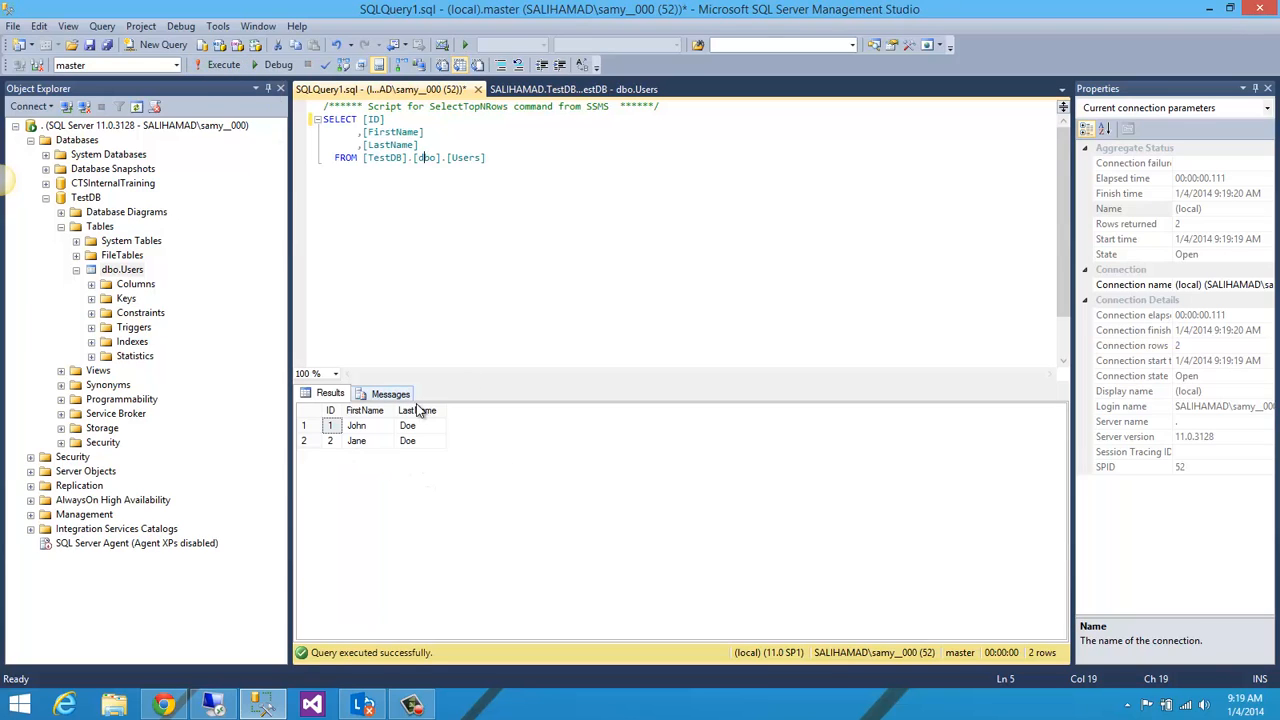
Step: Widen the ID, FirstName and LastName columns in the query results grid
left_click_drag(398, 411, 431, 411)
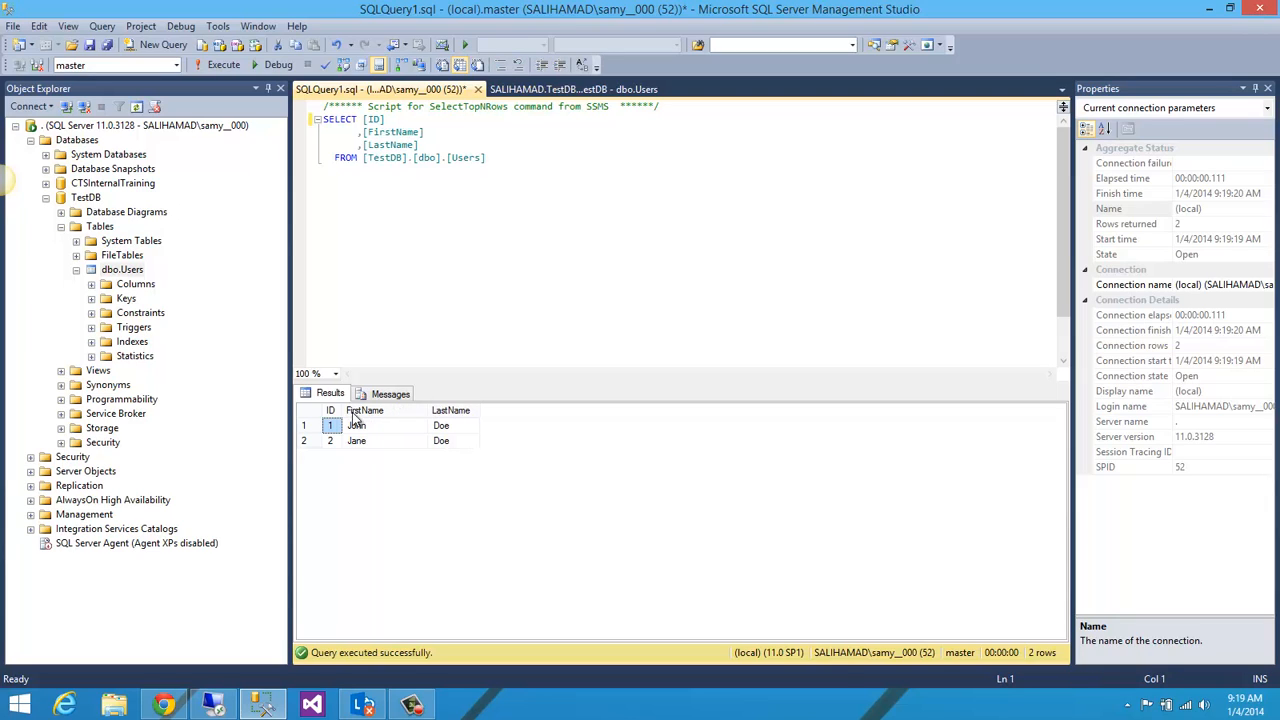
left_click_drag(352, 411, 394, 411)
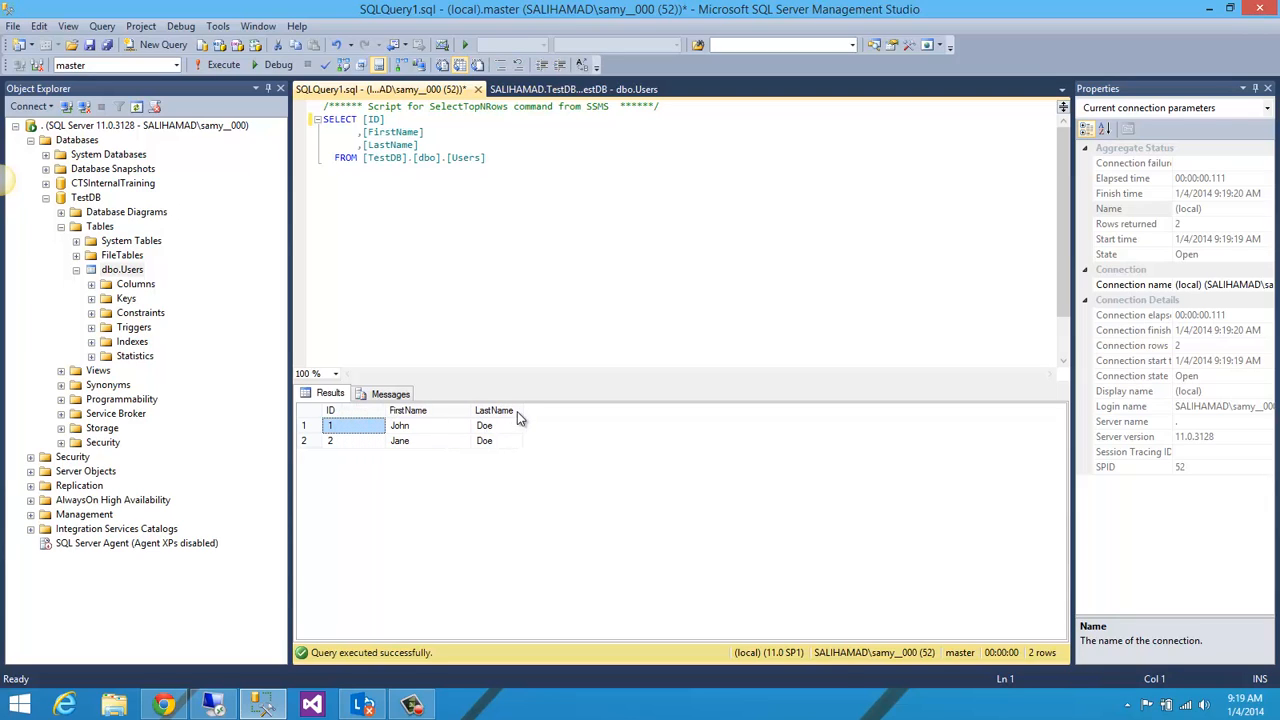
left_click_drag(538, 410, 544, 414)
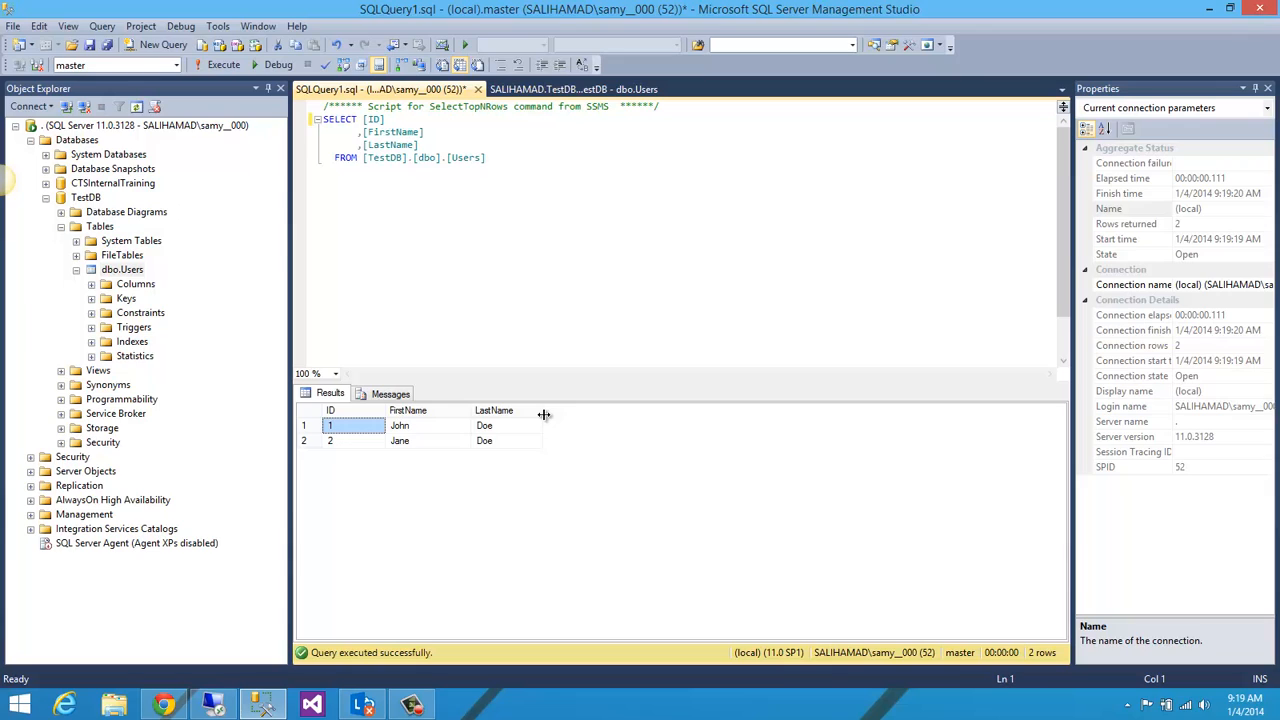